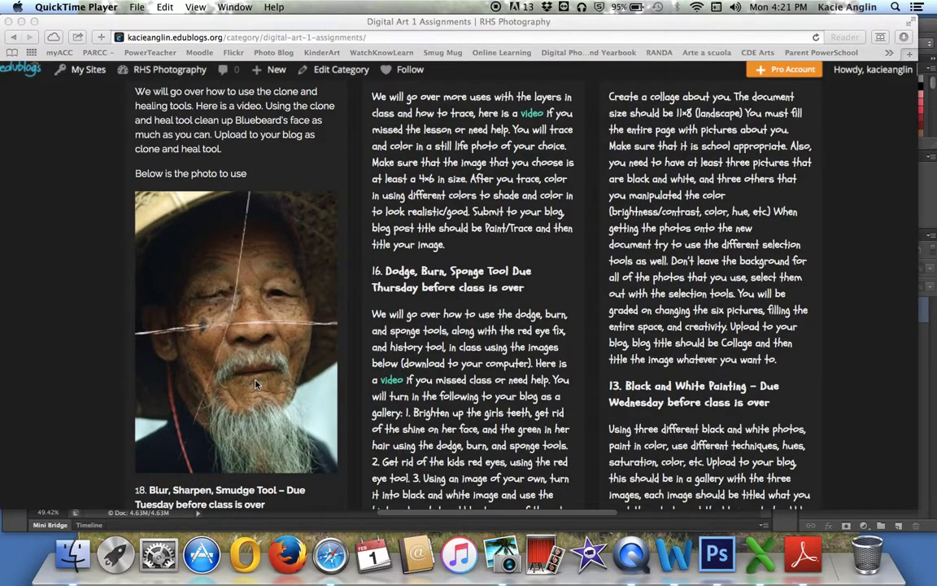
Step: Look at the full-size Bluebeard photo and its saving options on the assignment page
click(254, 339)
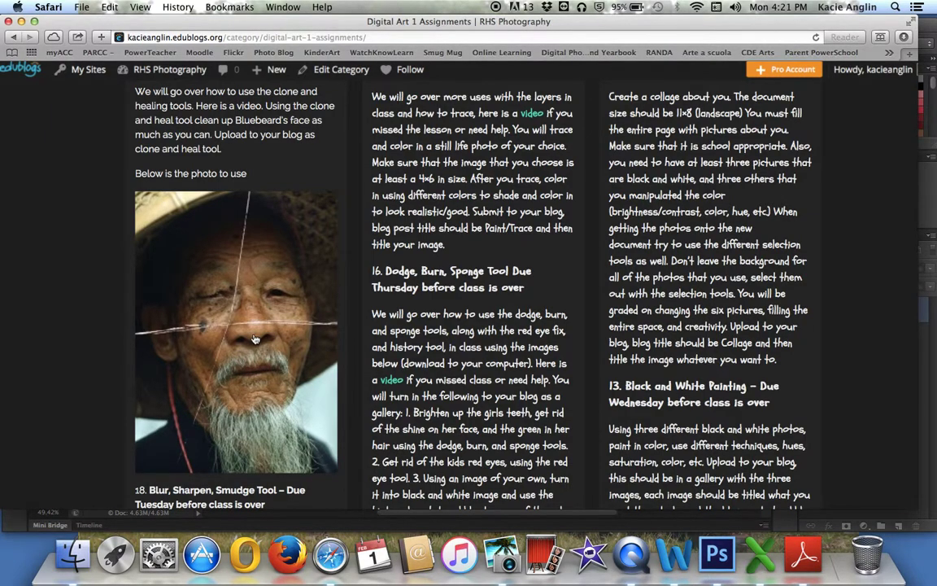
click(253, 339)
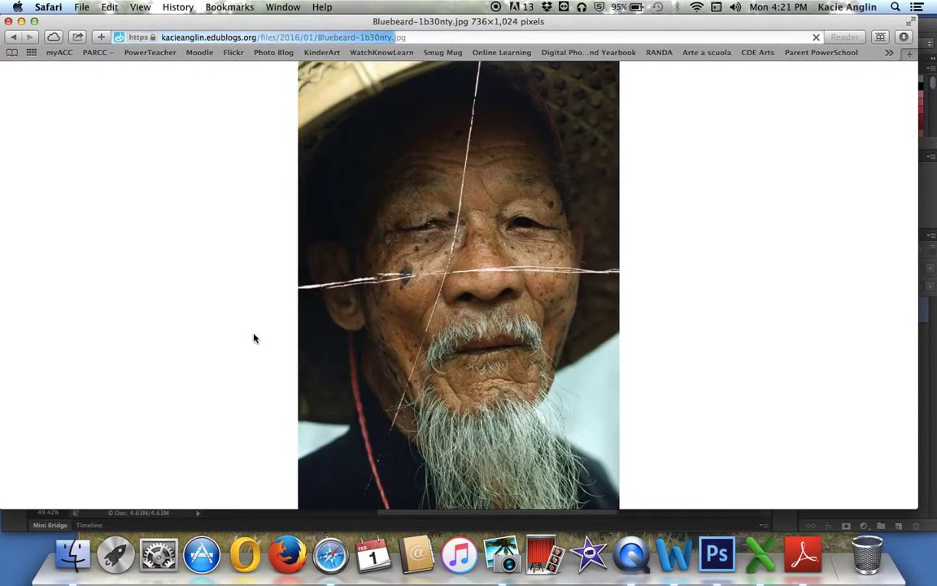
right_click(391, 277)
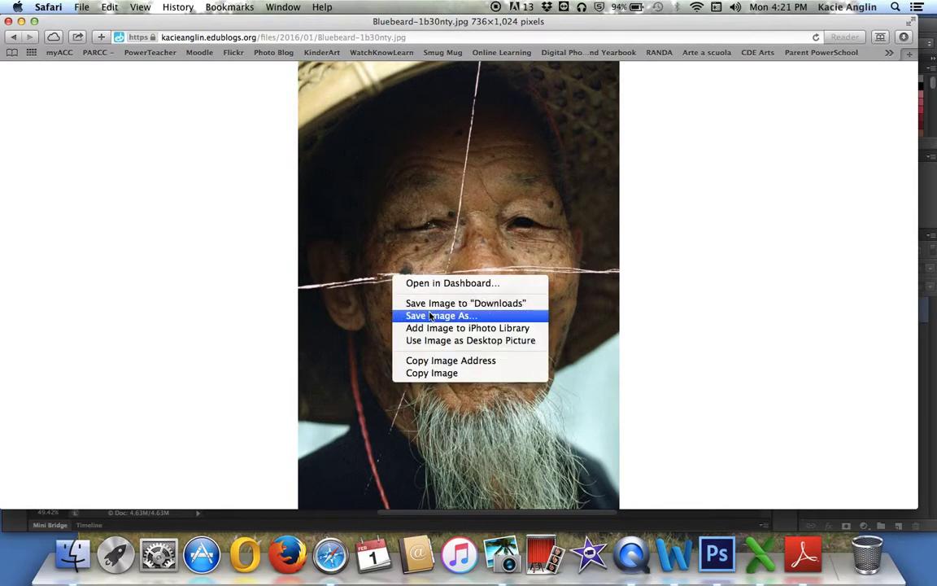
click(259, 267)
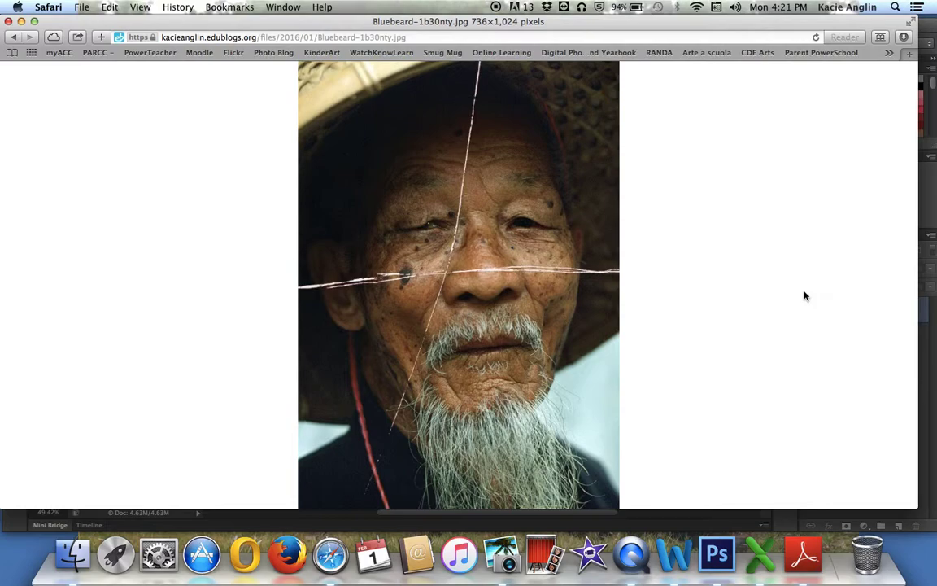
scroll(339, 142, left, 5)
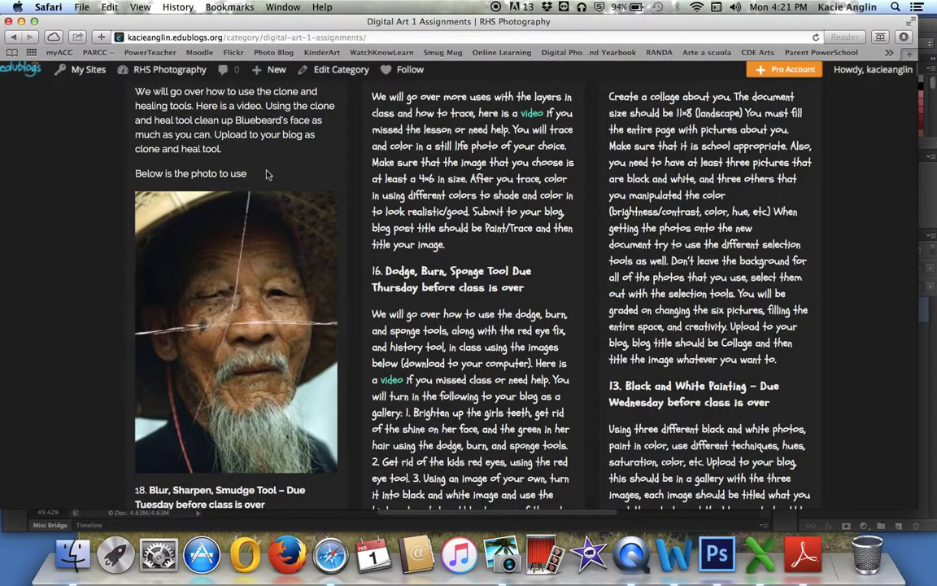
Step: Switch to Bluebeard.jpg in Photoshop and select the Clone Stamp tool in Normal mode
key(ctrl+Up)
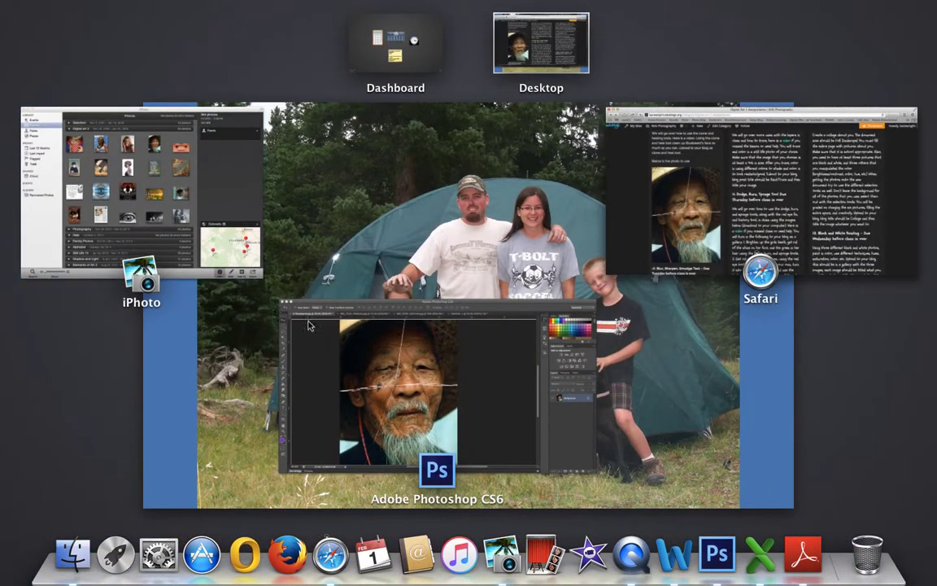
click(331, 336)
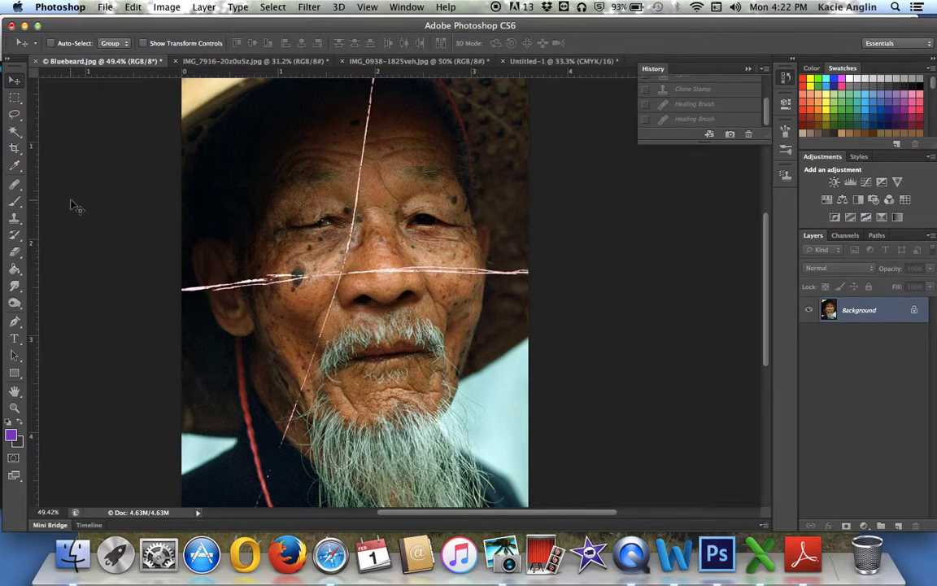
click(15, 186)
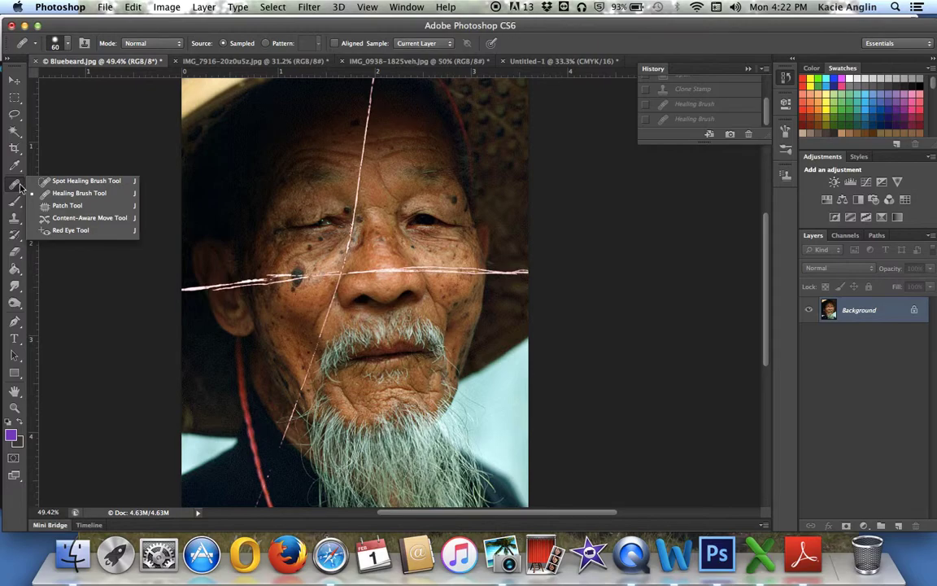
click(76, 193)
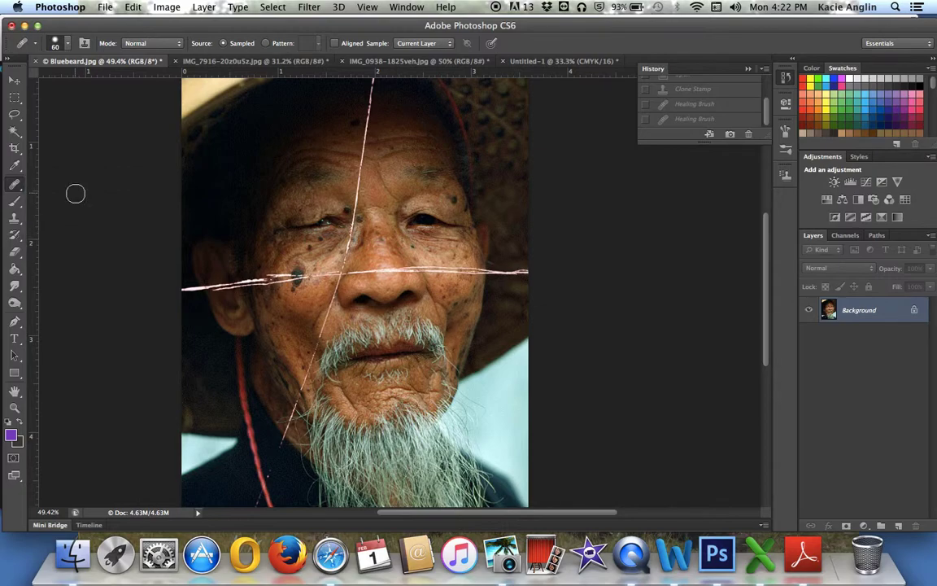
click(15, 219)
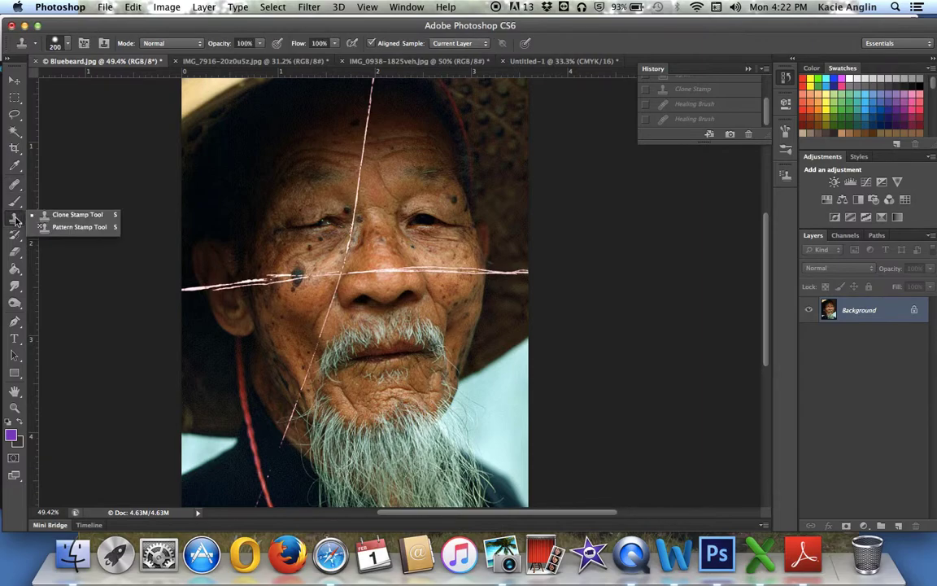
click(72, 217)
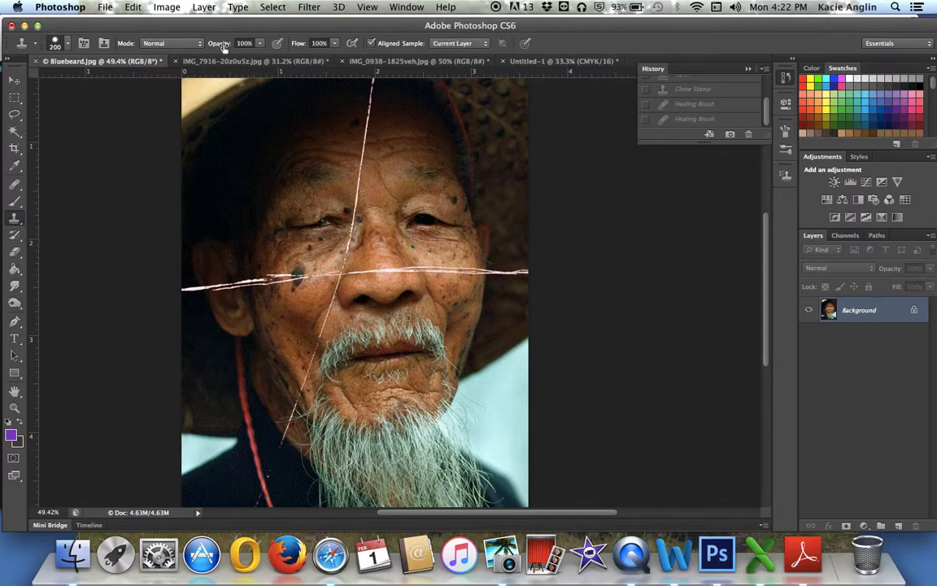
click(175, 41)
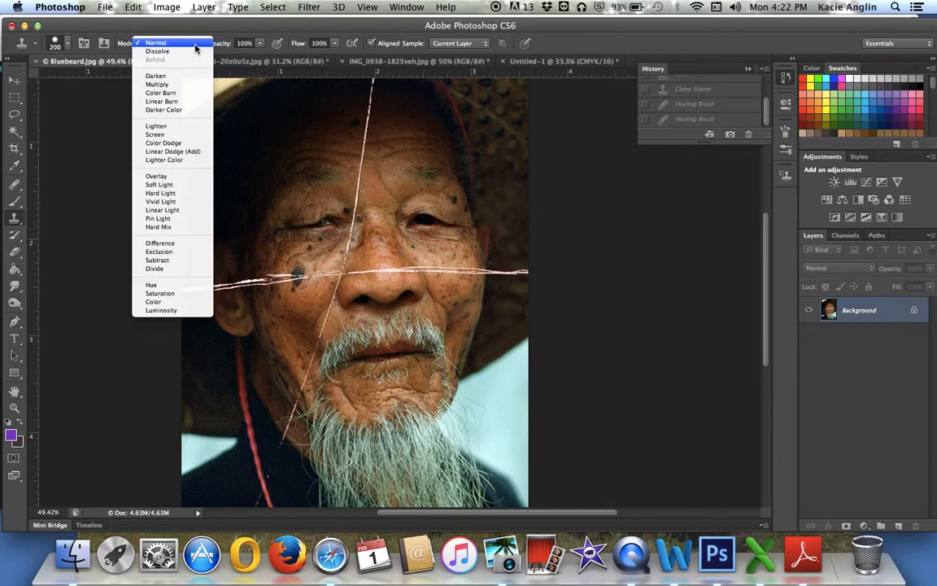
click(175, 42)
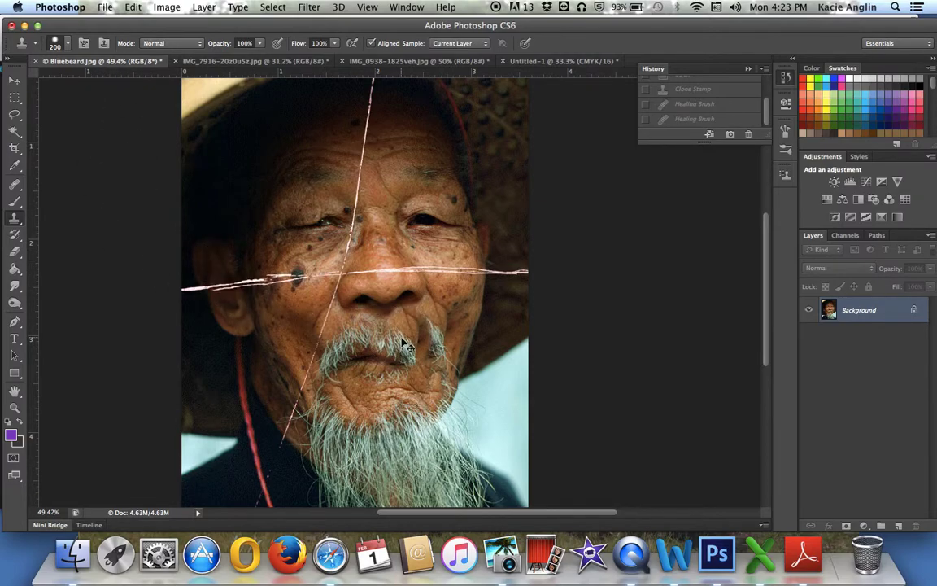
Step: Clone skin sampled from the nose bridge over the white horizontal scratch on the middle of the nose, using a size 50 brush
key(super+0)
key(super+1)
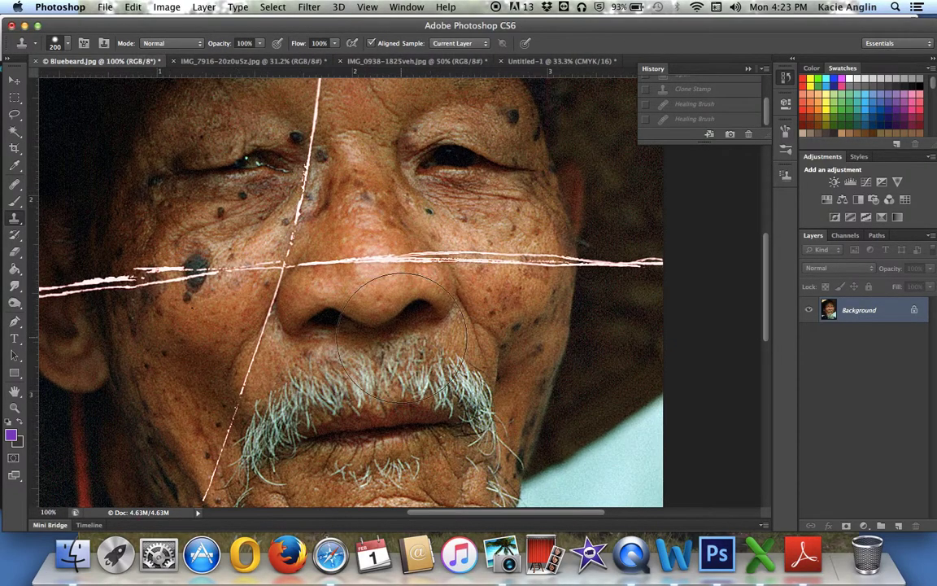
key(super+equal)
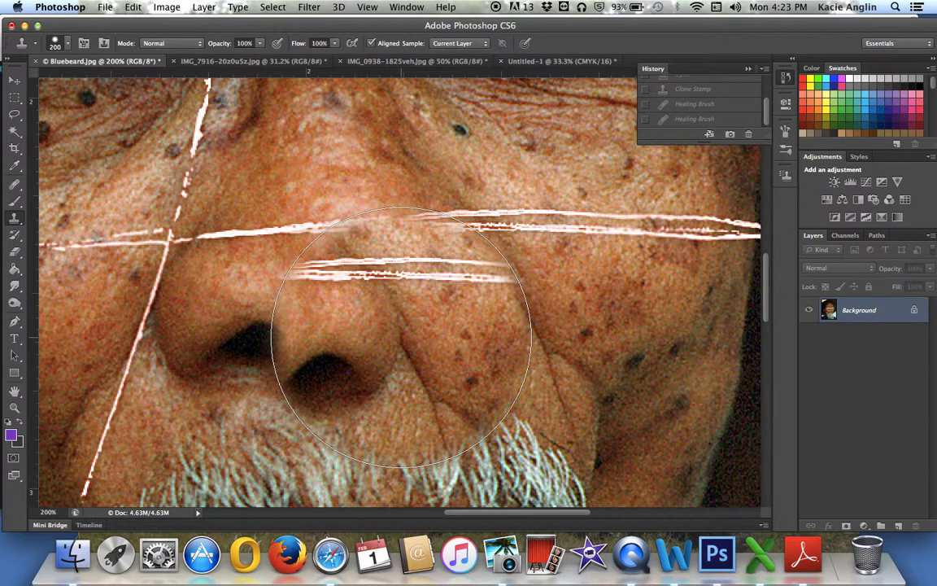
alt+click(401, 338)
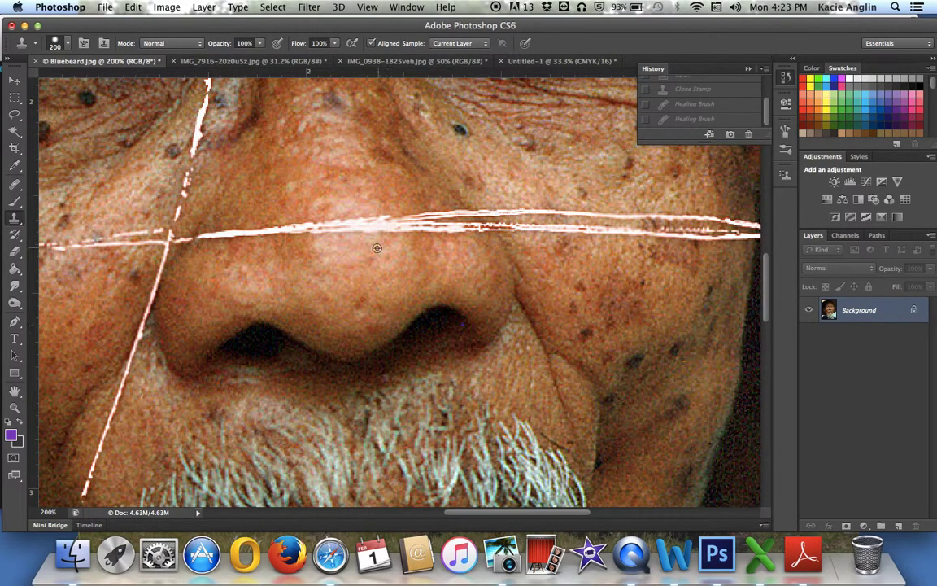
alt+click(324, 144)
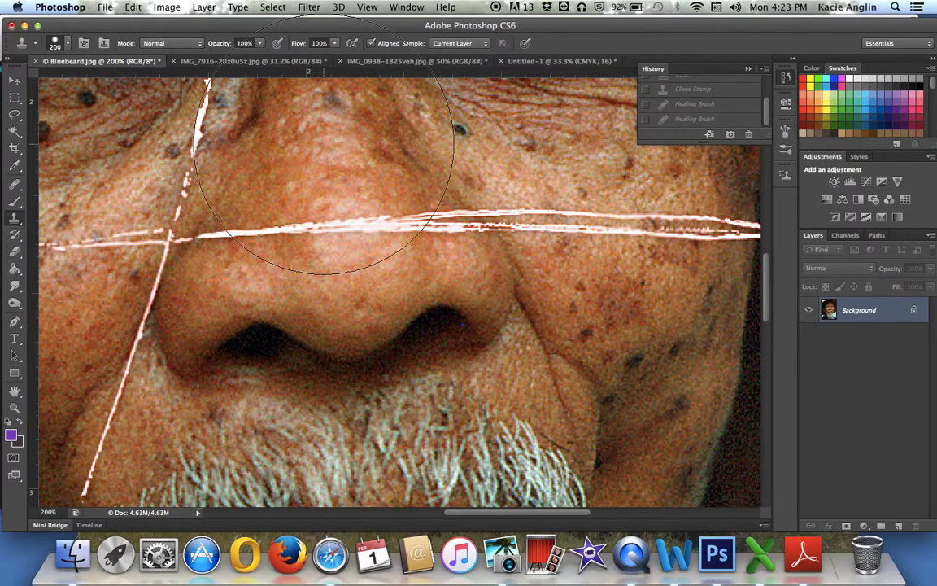
key(bracketleft)
key(bracketleft)
key(bracketleft)
key(bracketleft)
key(bracketleft)
key(bracketleft)
key(bracketleft)
key(bracketleft)
key(bracketleft)
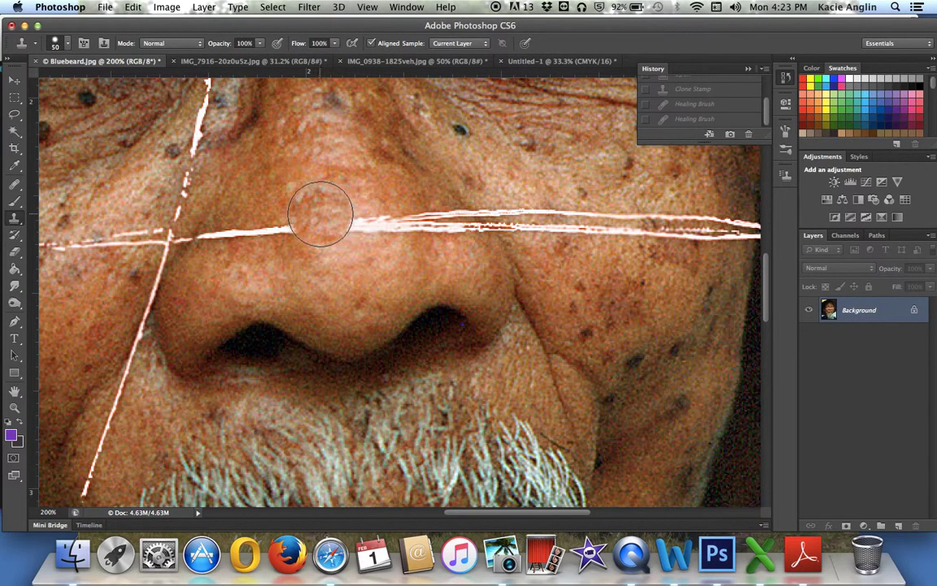
drag(319, 227, 346, 228)
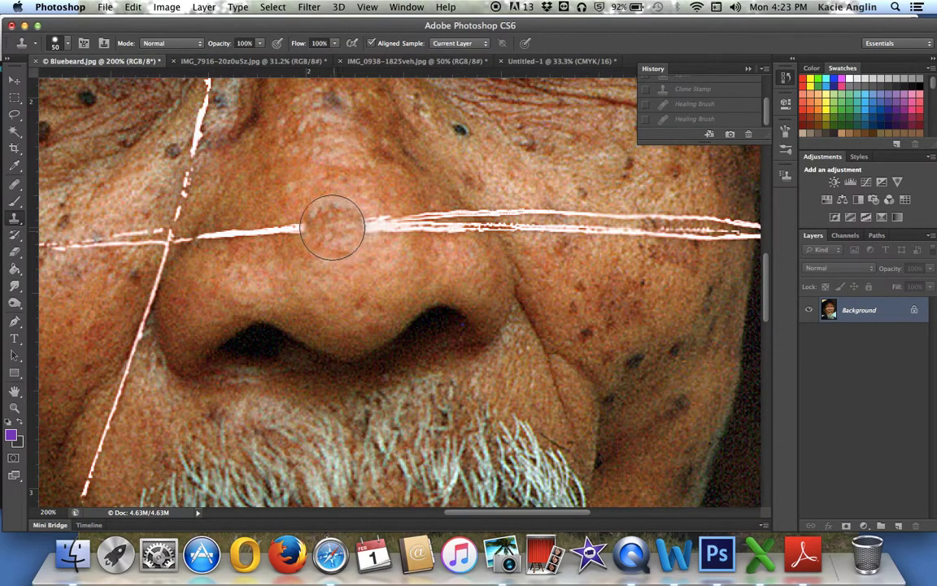
drag(309, 216, 378, 227)
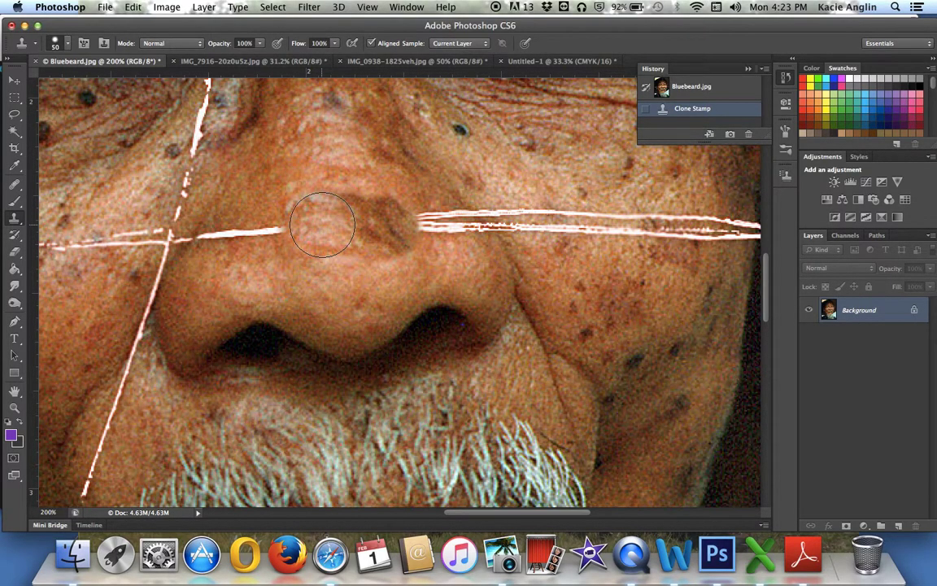
Step: Discard a trial clone stroke toward the crossing scratch, and clone freshly sampled nose skin over the scratch's stretch beside the nose tip
mouse_move(322, 225)
mouse_down()
mouse_move(277, 217)
mouse_move(254, 230)
mouse_move(186, 213)
mouse_move(162, 222)
mouse_move(173, 236)
mouse_up()
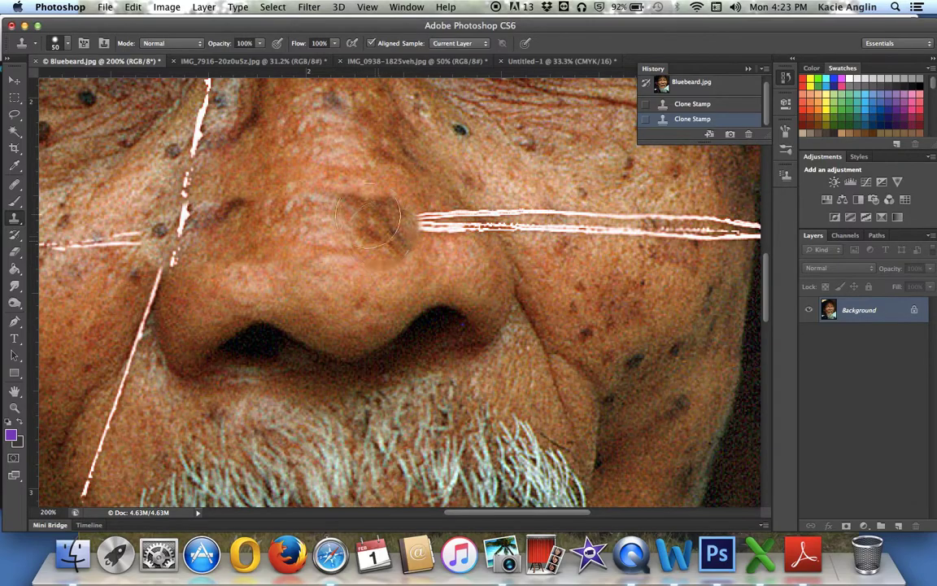
key(super+z)
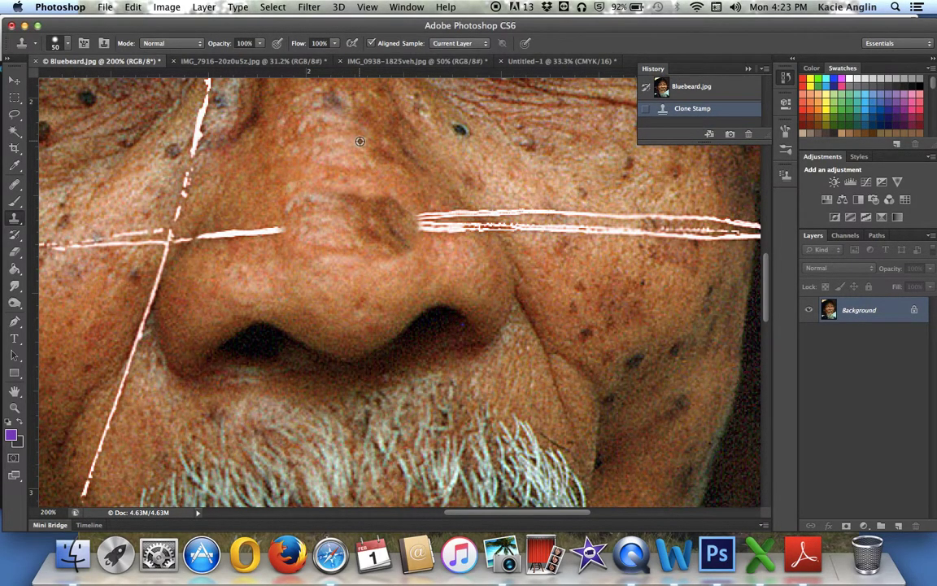
alt+click(322, 253)
mouse_move(373, 236)
mouse_down()
mouse_move(380, 260)
mouse_move(419, 227)
mouse_up()
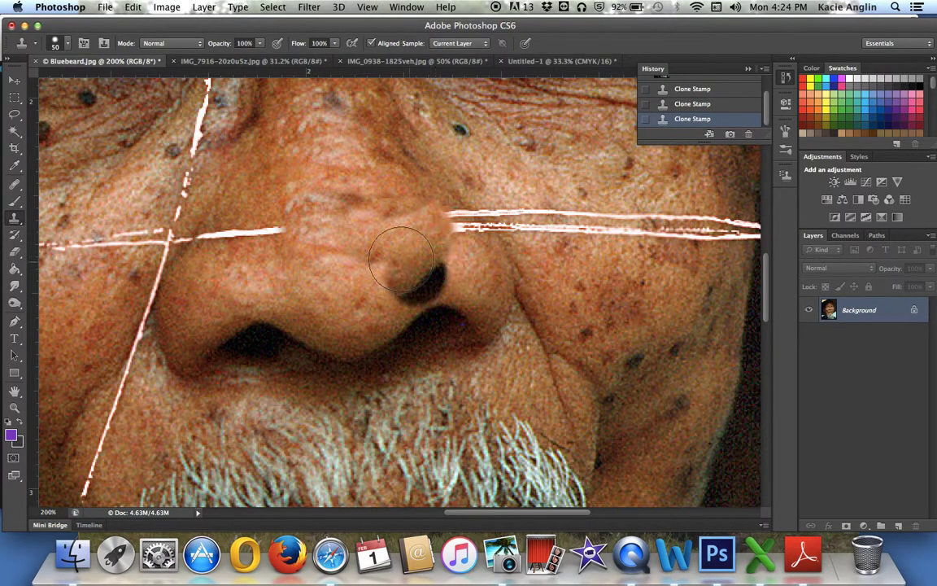
Step: Blend the cloned patches on the nose with the Healing Brush at size 45, sampling clean skin from the nose tip
click(14, 185)
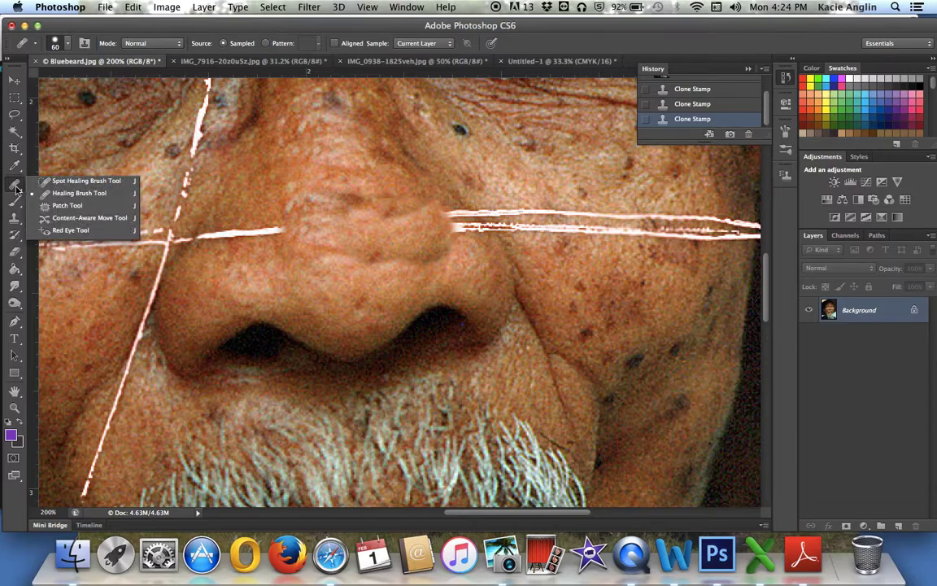
click(66, 195)
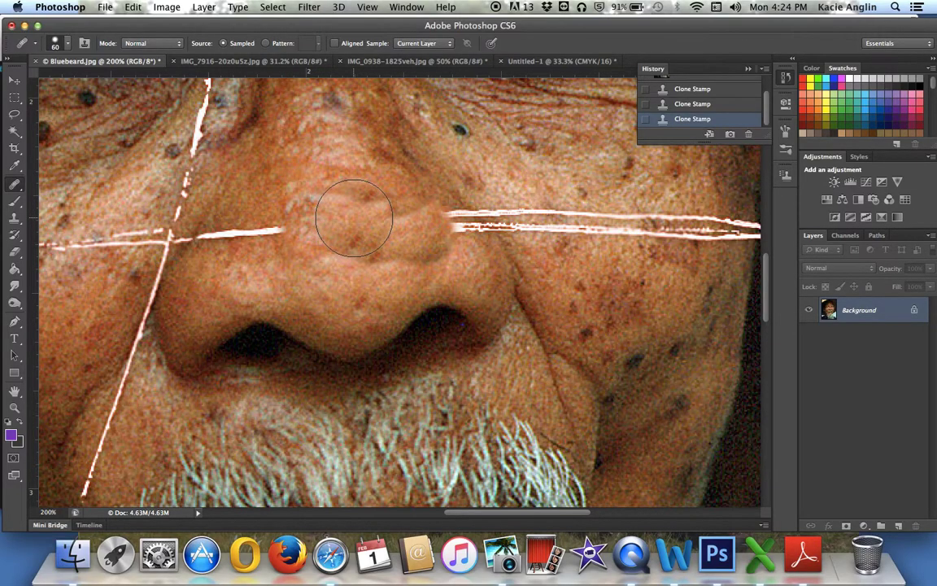
alt+click(372, 279)
key(bracketleft)
key(bracketleft)
mouse_move(372, 279)
mouse_down()
mouse_move(359, 256)
mouse_move(355, 284)
mouse_move(398, 277)
mouse_move(358, 252)
mouse_move(418, 251)
mouse_move(390, 236)
mouse_move(378, 258)
mouse_move(288, 236)
mouse_move(300, 264)
mouse_up()
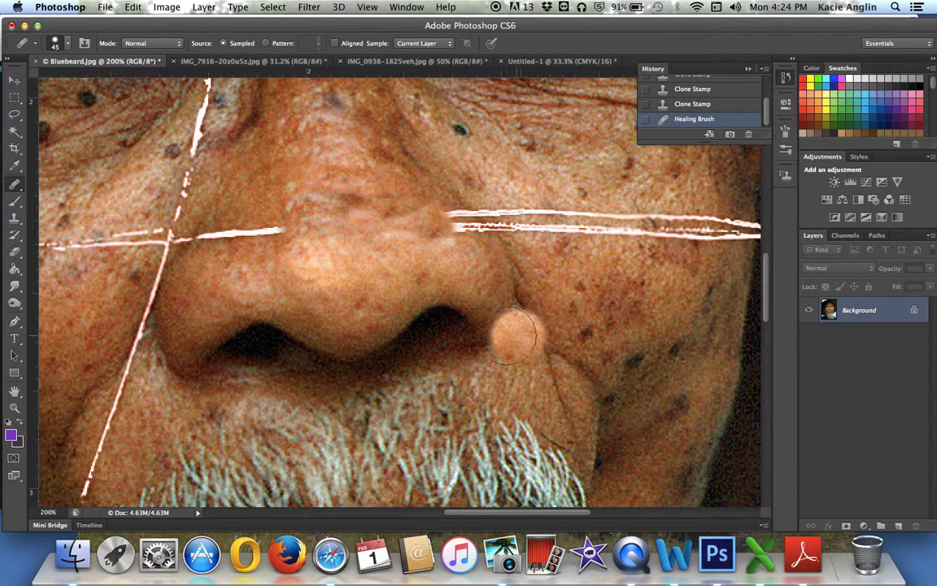
mouse_move(436, 249)
mouse_down()
mouse_move(415, 241)
mouse_move(358, 146)
mouse_up()
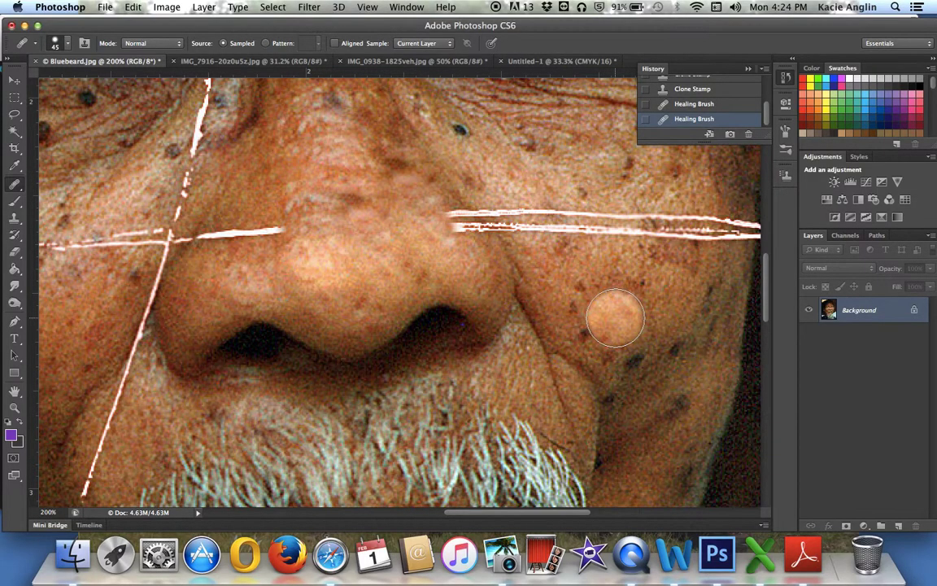
Step: Heal the part of the horizontal scratch where the nose meets the cheek, using skin sampled just above it
click(468, 175)
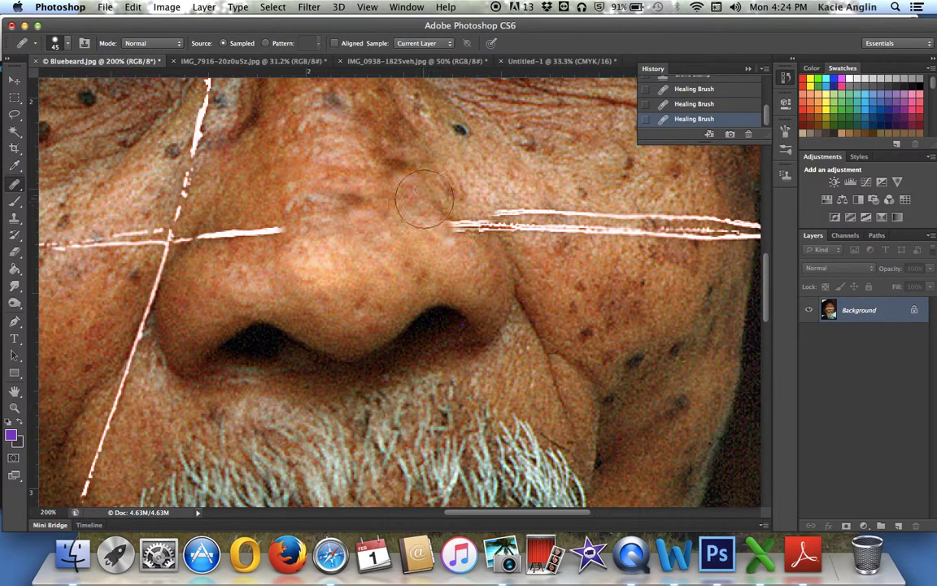
mouse_move(415, 207)
mouse_down()
mouse_move(463, 204)
mouse_move(529, 232)
mouse_move(541, 258)
mouse_up()
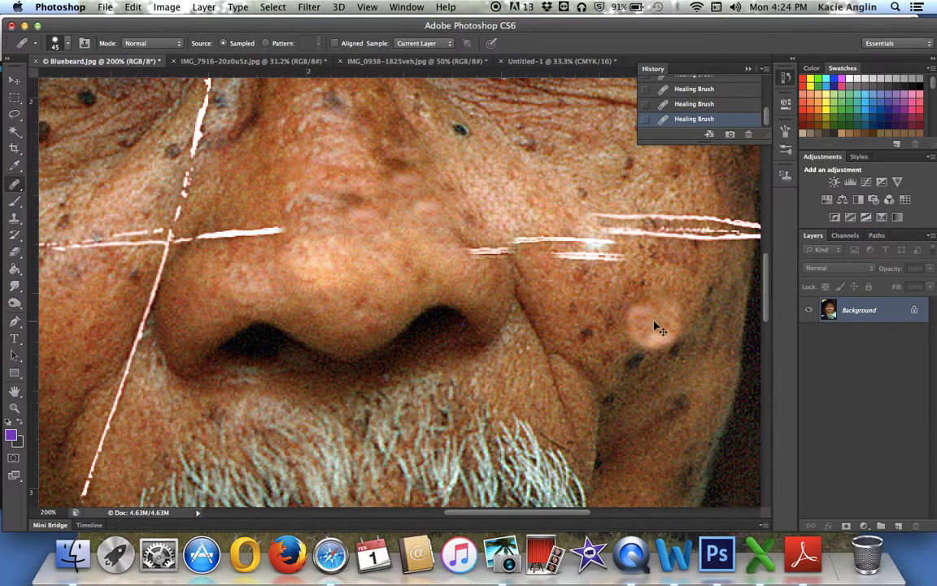
alt+click(466, 176)
drag(448, 215, 500, 228)
Step: Try to heal the next stretch of the scratch across the cheek beside the healed nose
click(568, 312)
click(523, 216)
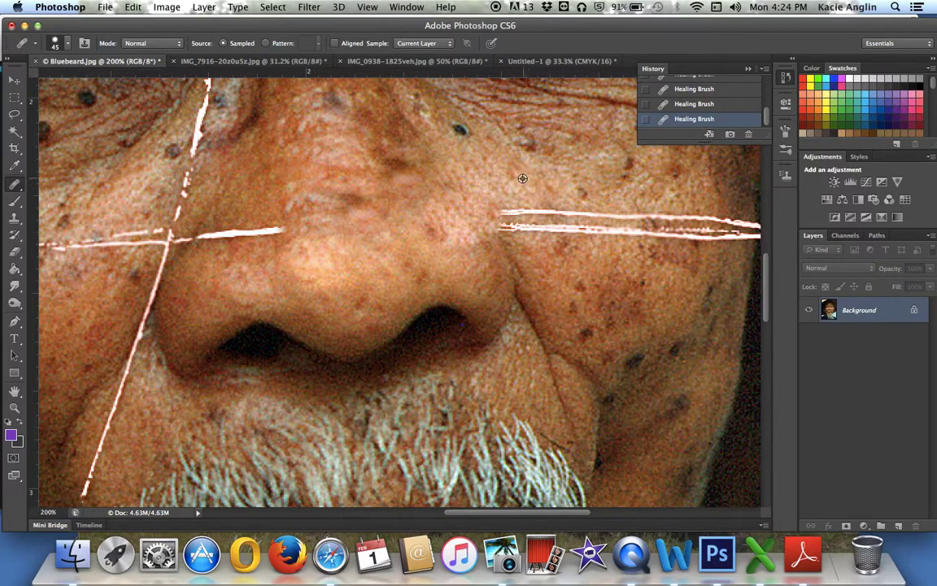
click(550, 230)
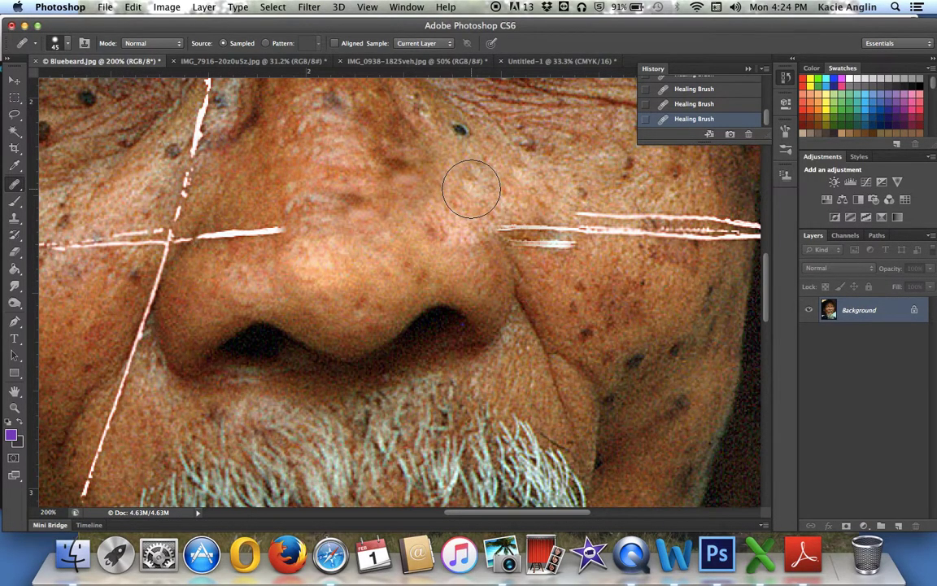
Step: Heal the dark mole beside the nose bridge, below the open eye, with skin sampled from the cheek beneath it
scroll(471, 191, up, 5)
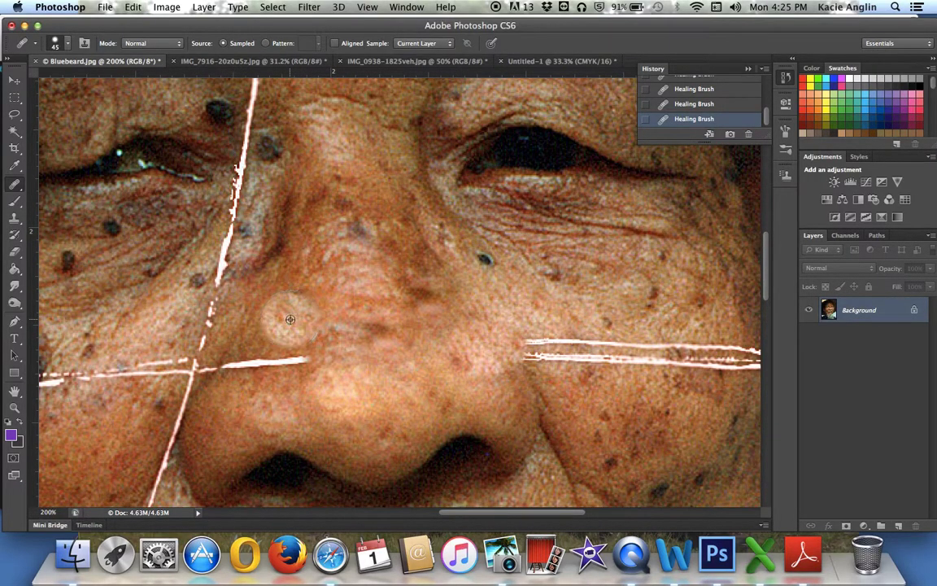
scroll(291, 319, right, 5)
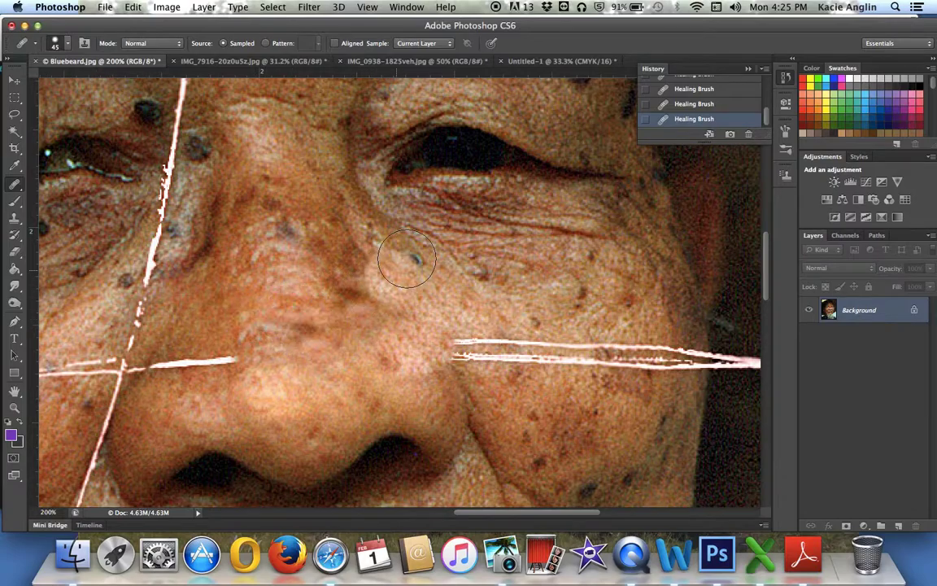
click(405, 275)
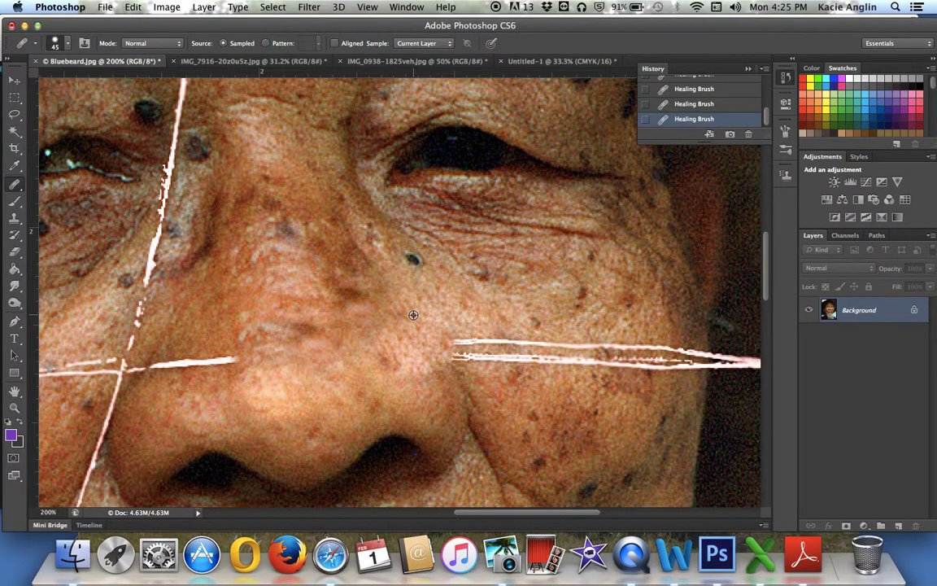
alt+click(413, 315)
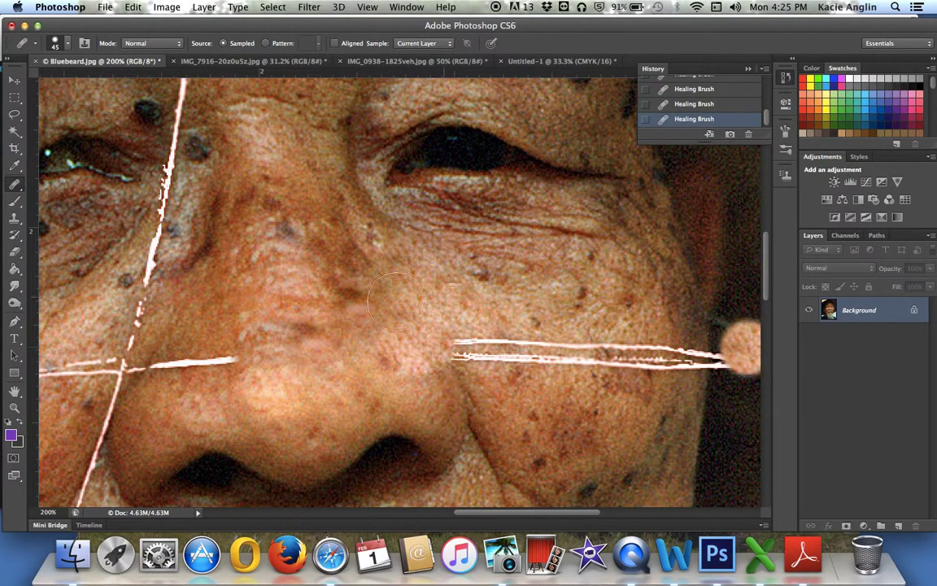
Step: Heal the small dark spot on the cheek below the open eye, using clean skin sampled from the cheek beneath it
drag(502, 293, 558, 291)
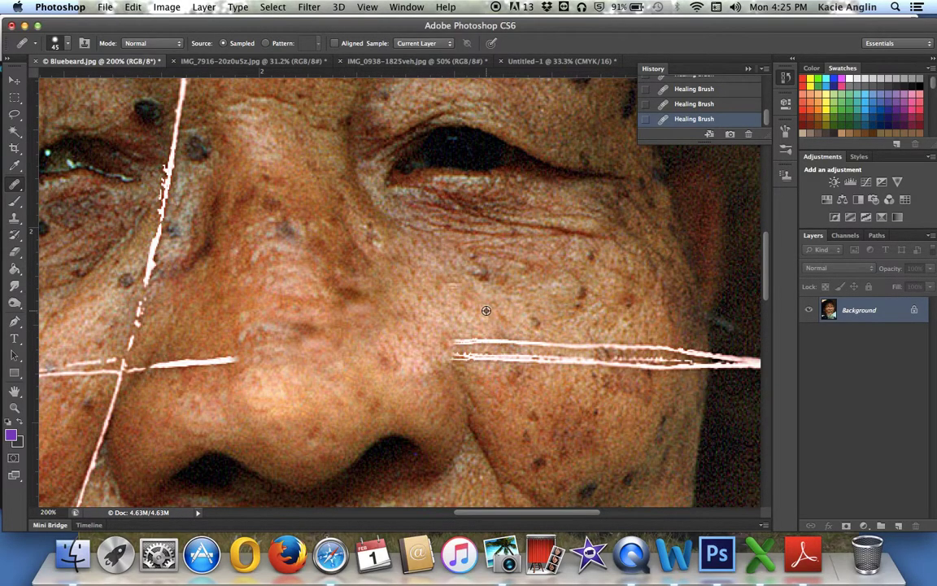
drag(480, 306, 501, 306)
click(593, 283)
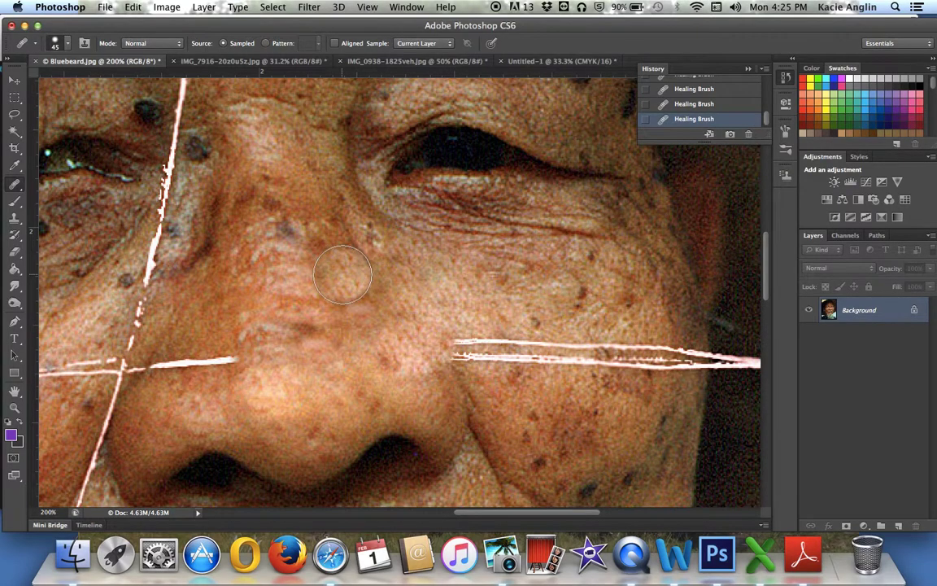
Step: Heal the large dark mole on the opposite cheek and the scratch running from it to the nose, using skin sampled beneath the mole
scroll(343, 275, left, 5)
scroll(343, 275, down, 2)
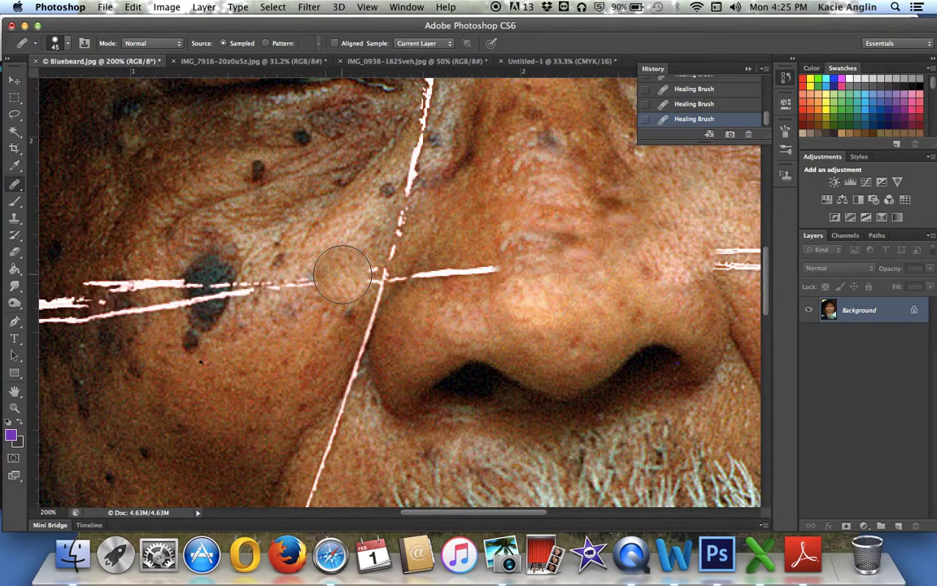
scroll(343, 275, left, 4)
scroll(342, 275, up, 1)
mouse_move(250, 271)
mouse_down()
mouse_move(220, 248)
mouse_move(229, 221)
mouse_move(236, 297)
mouse_move(216, 265)
mouse_up()
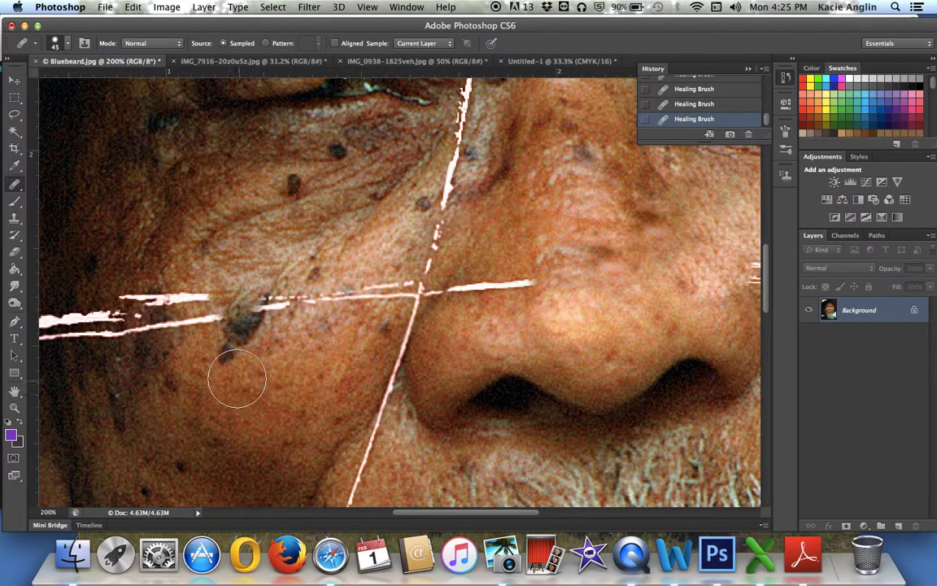
mouse_move(236, 377)
mouse_down()
mouse_move(231, 330)
mouse_move(246, 312)
mouse_up()
mouse_move(247, 350)
mouse_down()
mouse_move(255, 317)
mouse_move(285, 310)
mouse_move(296, 336)
mouse_move(298, 291)
mouse_move(366, 291)
mouse_up()
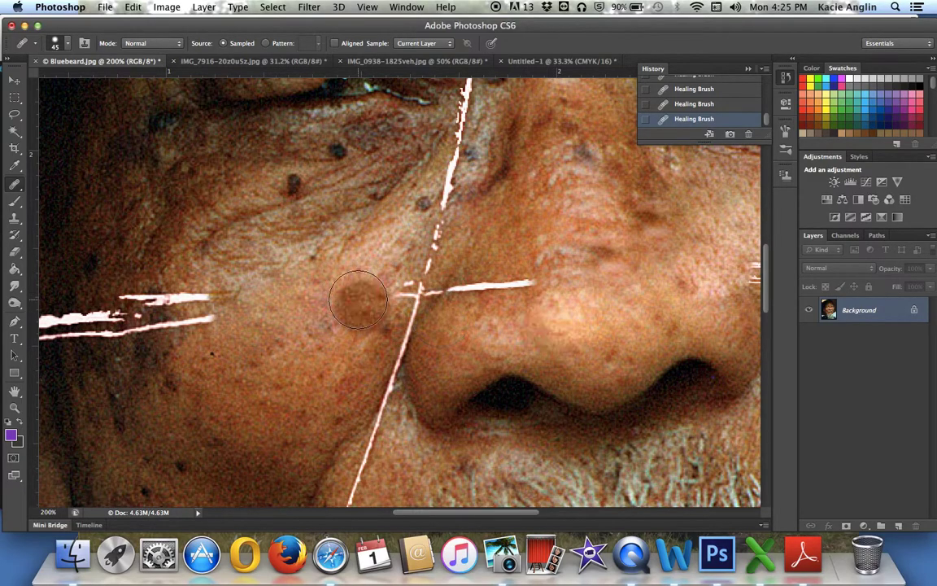
Step: Heal the remaining horizontal scratch across the side of the nose with clean skin sampled from the nose bridge
click(537, 283)
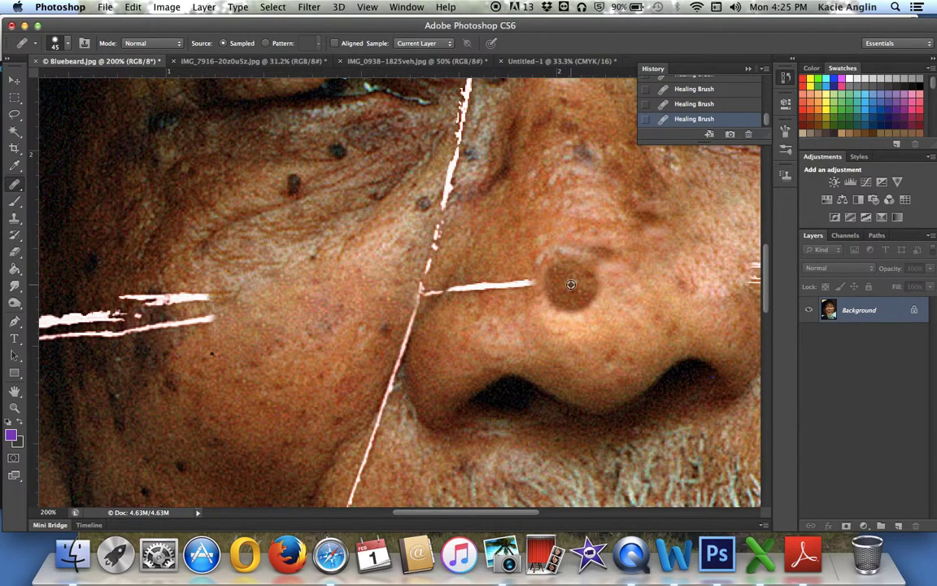
mouse_move(529, 287)
mouse_down()
mouse_move(488, 290)
mouse_move(497, 280)
mouse_move(440, 298)
mouse_up()
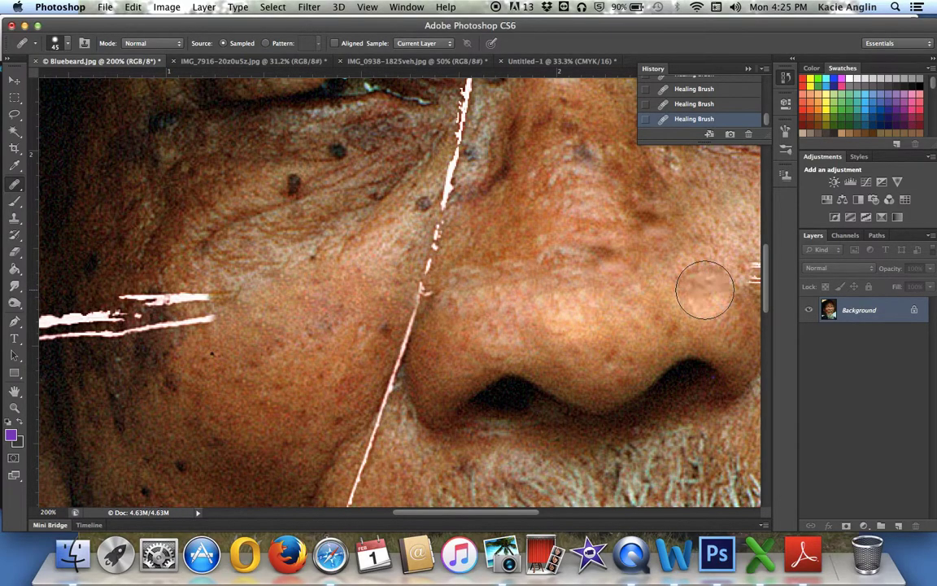
scroll(399, 237, up, 5)
key(super+0)
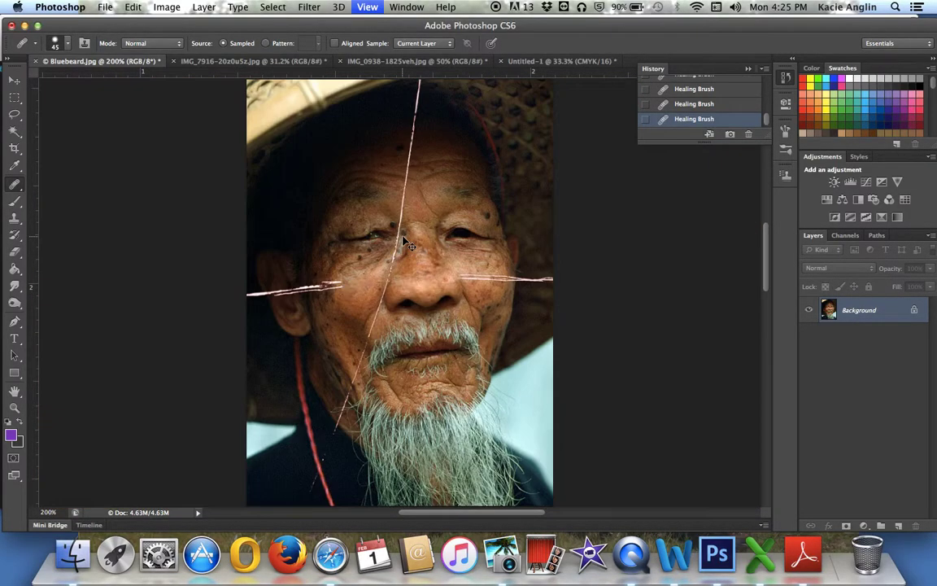
Step: Switch to the Clone Stamp, open the Clone Source settings and set the source rotation to 90°
key(super+equal)
key(super+equal)
key(super+equal)
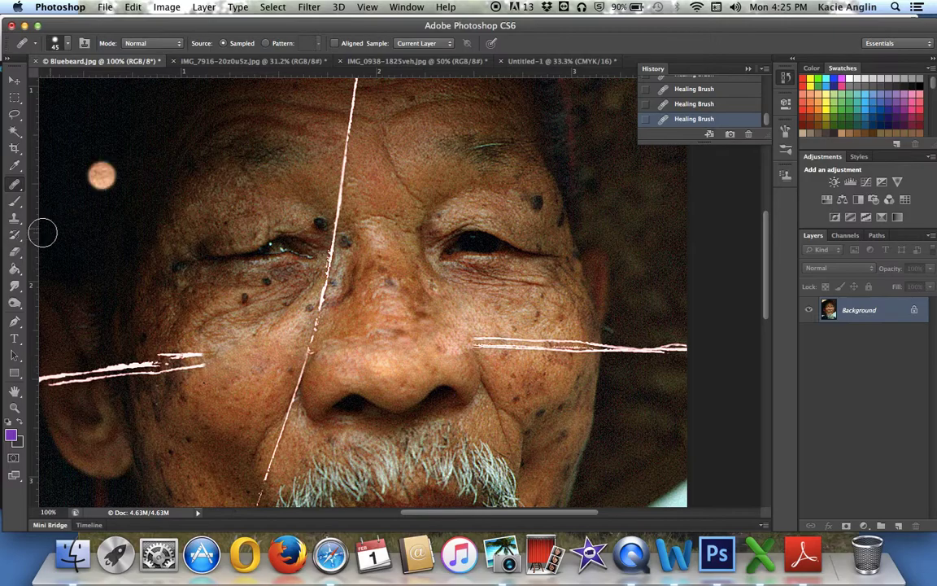
click(14, 220)
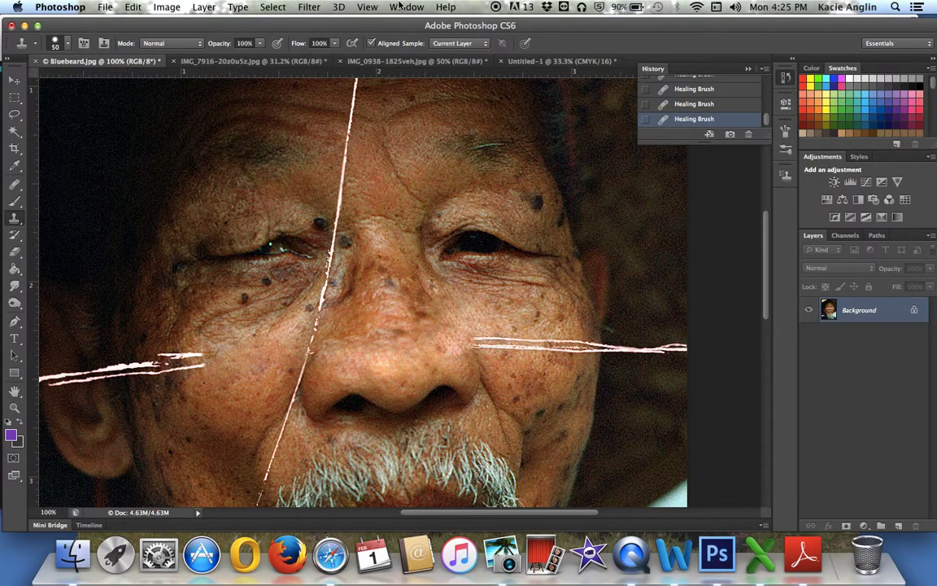
click(785, 177)
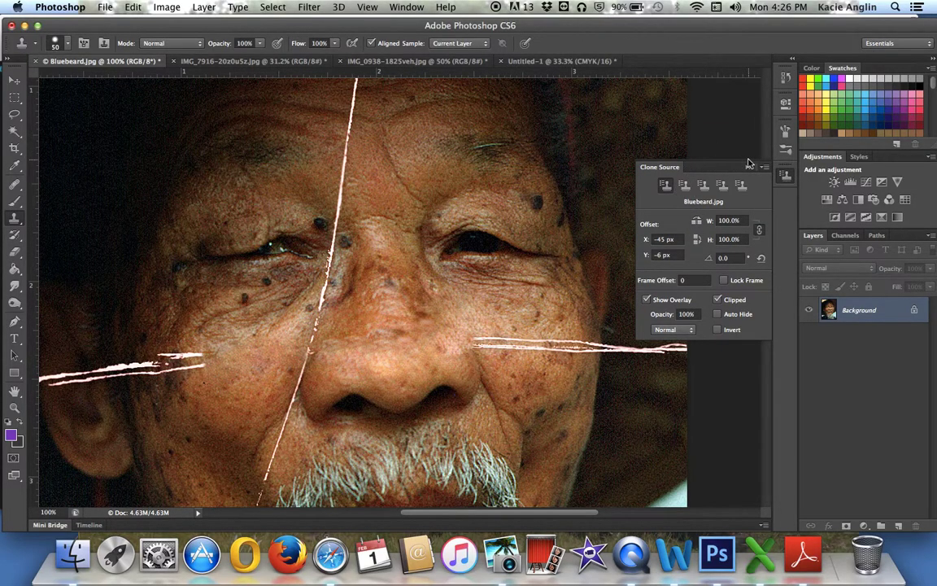
click(749, 166)
click(407, 7)
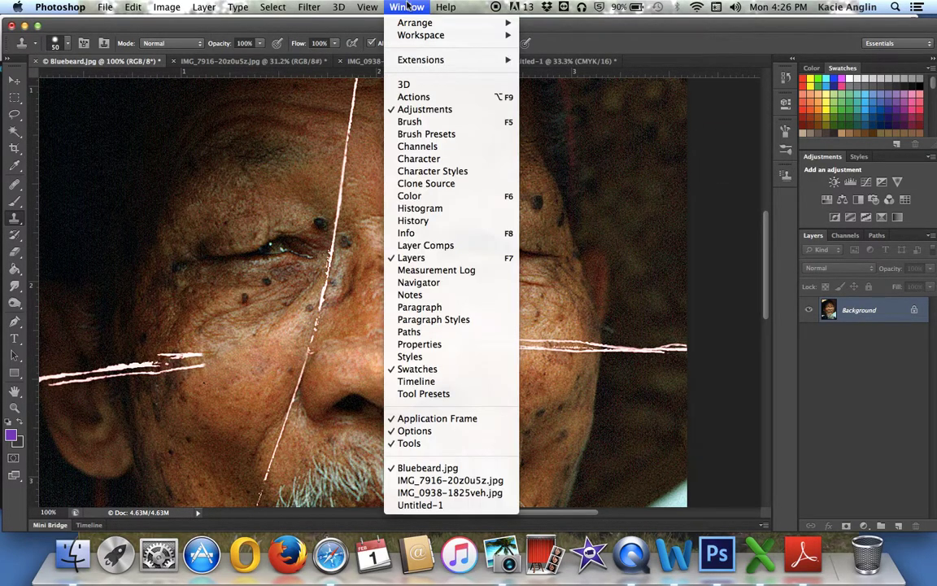
click(435, 186)
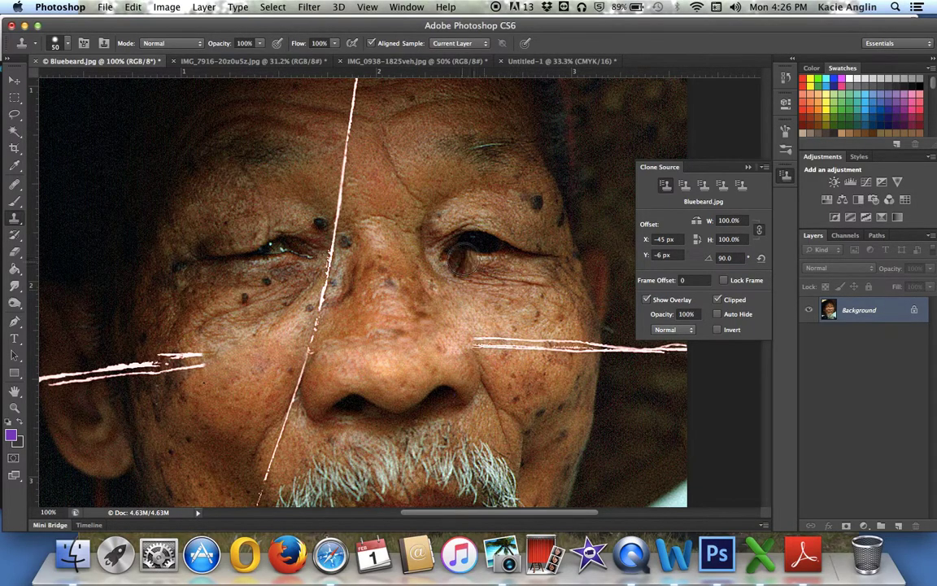
Step: Enlarge the Clone Stamp brush to 150 and sample the center of the open eye
key(bracketright)
key(bracketright)
key(bracketright)
key(bracketright)
key(bracketright)
key(bracketright)
key(bracketright)
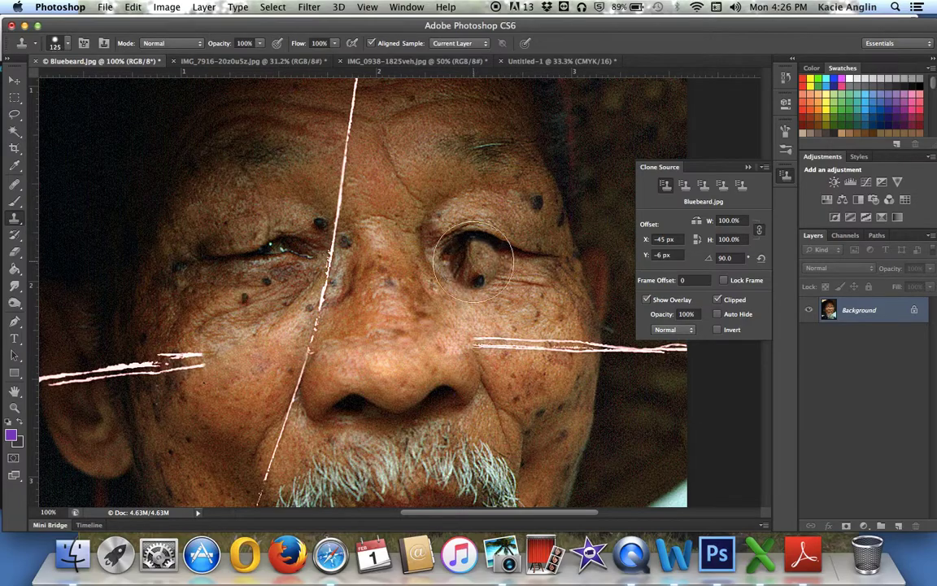
alt+click(473, 247)
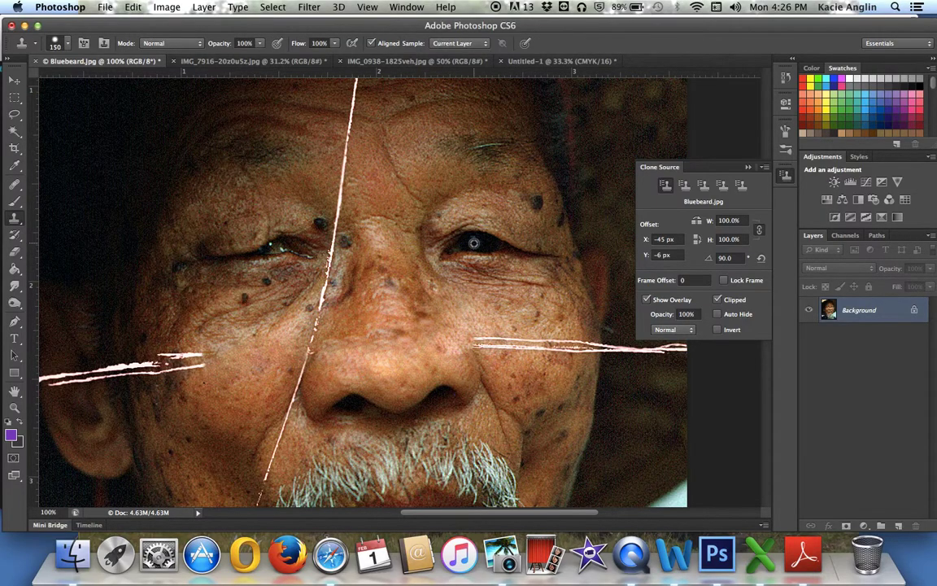
Step: Try stamping the rotated eye onto the forehead between the brows, and undo the strokes
click(374, 163)
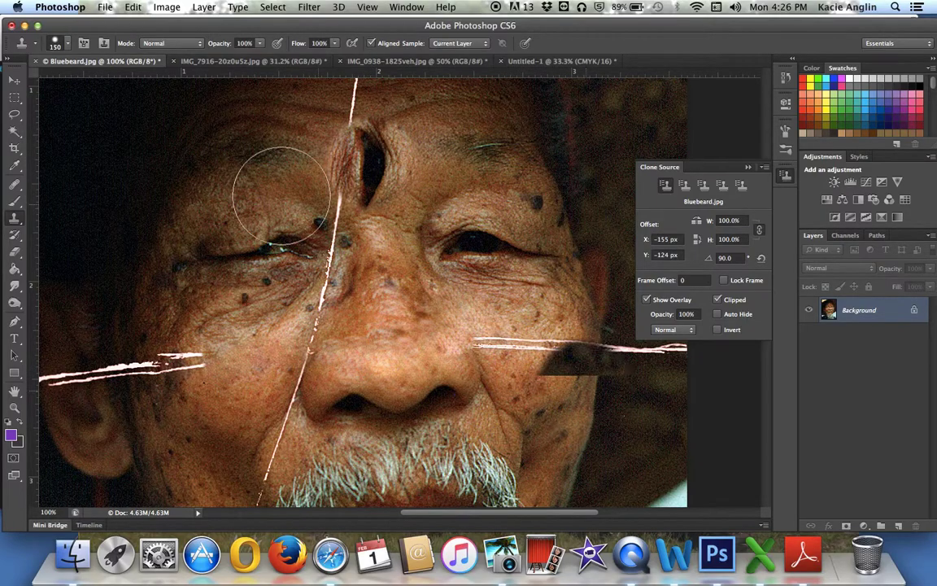
drag(260, 179, 358, 199)
key(super+alt+z)
key(super+alt+z)
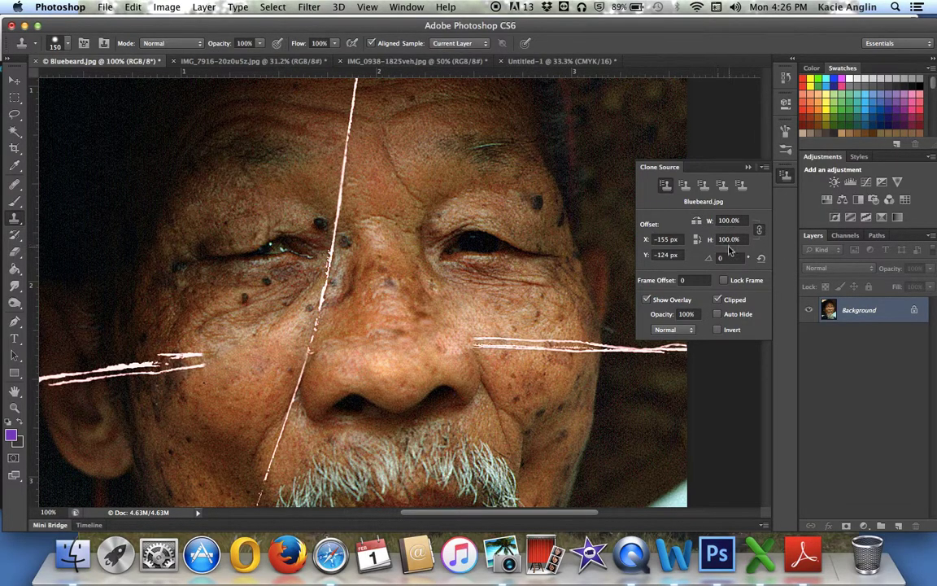
Step: Reset the source rotation to 0, flip the source horizontally and clone the open eye and surrounding skin over the other eye, enlarging the brush to 250
click(697, 221)
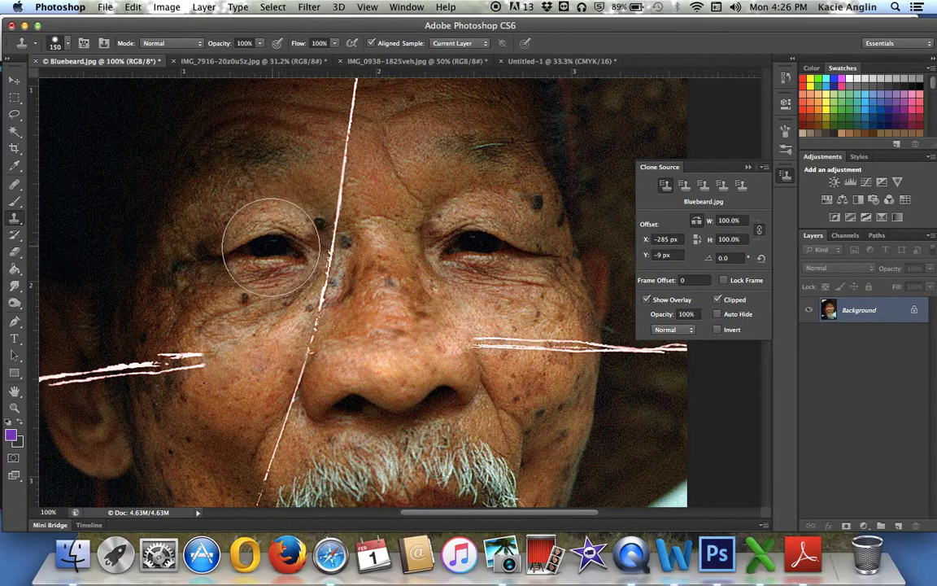
key(bracketright)
key(bracketright)
key(bracketright)
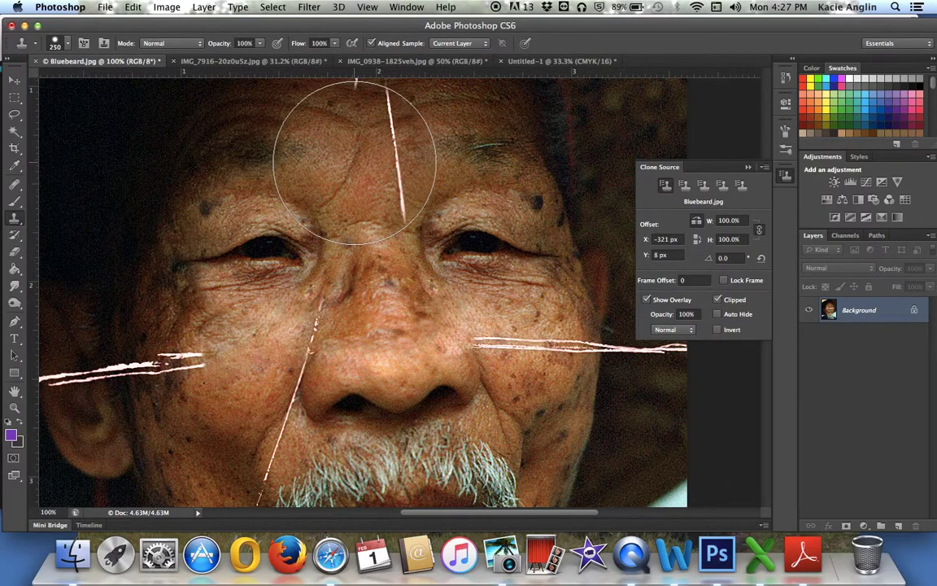
Step: Try stamping a mirrored copy of the open eye onto the forehead with the brush at 150, and undo it
key(bracketleft)
key(bracketleft)
key(bracketleft)
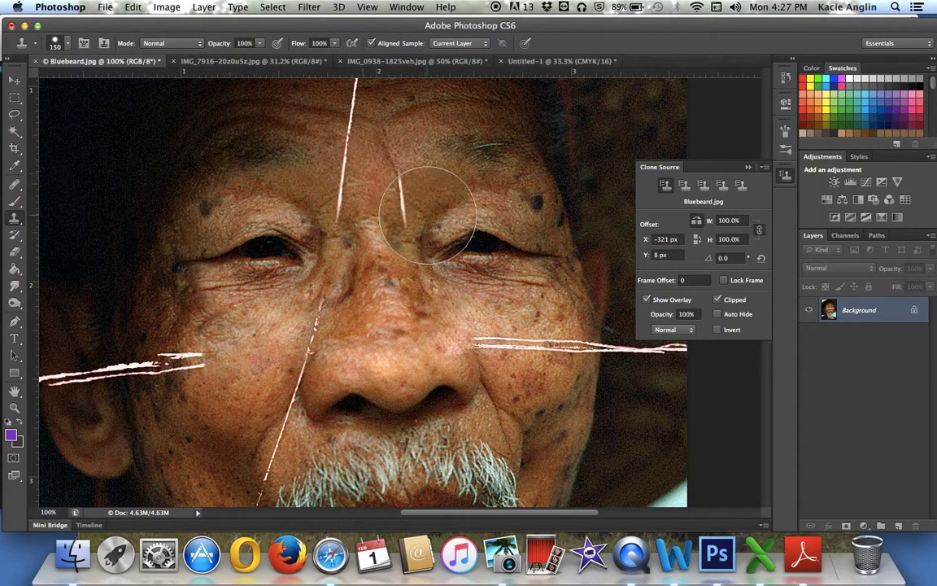
alt+click(480, 243)
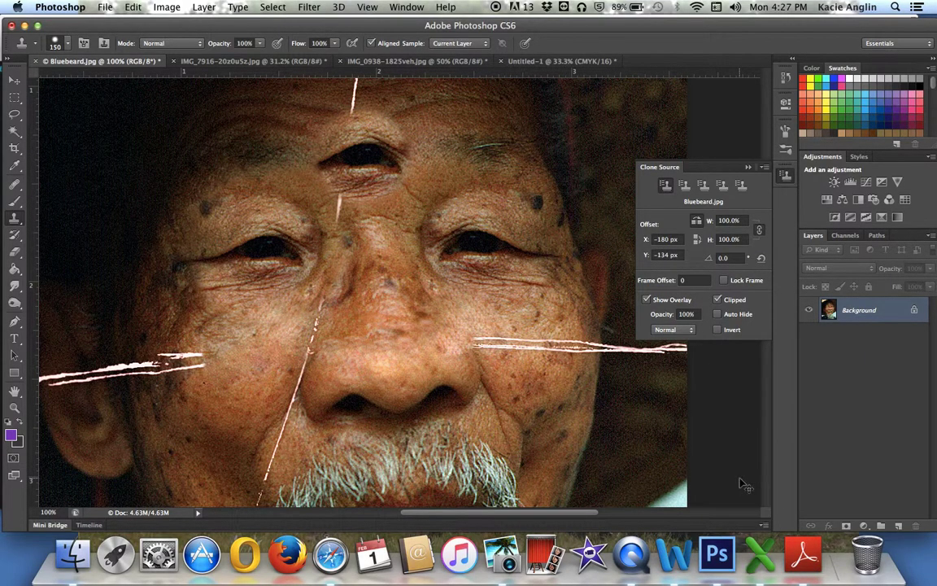
key(super+z)
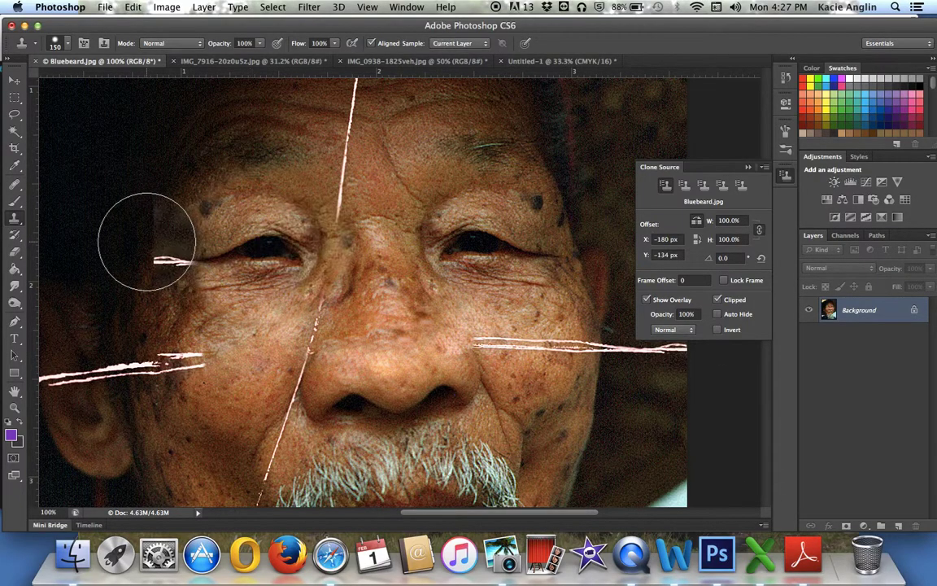
Step: With the Healing Brush at size 45, remove the mole above the cloned eye and smooth the skin beneath that eye
click(16, 186)
key(alt)
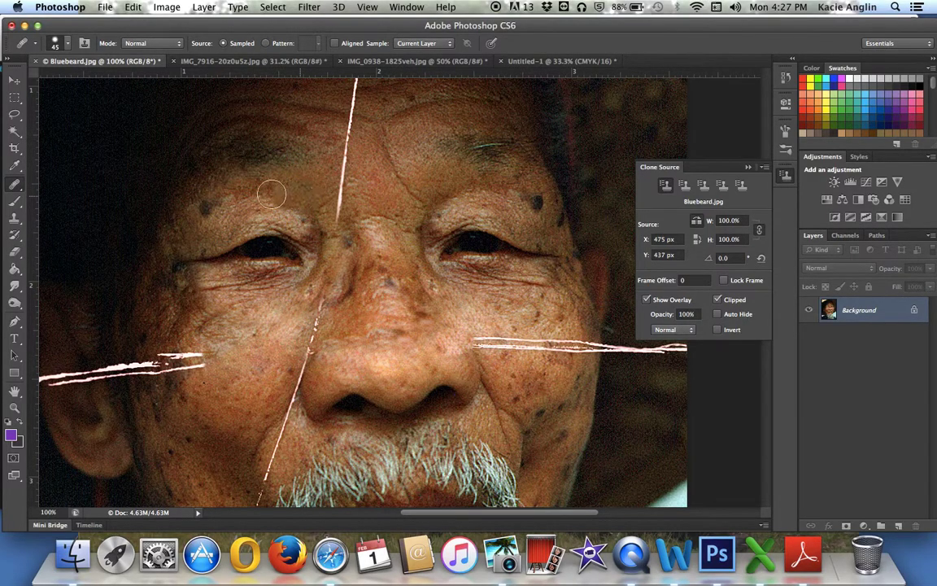
click(205, 207)
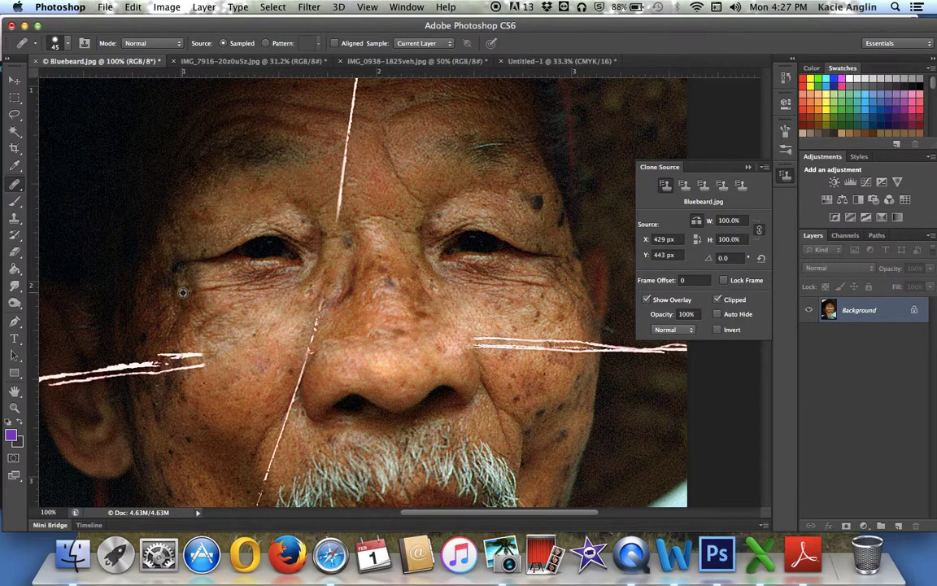
mouse_move(194, 293)
mouse_down()
mouse_move(204, 273)
mouse_move(240, 274)
mouse_move(220, 276)
mouse_up()
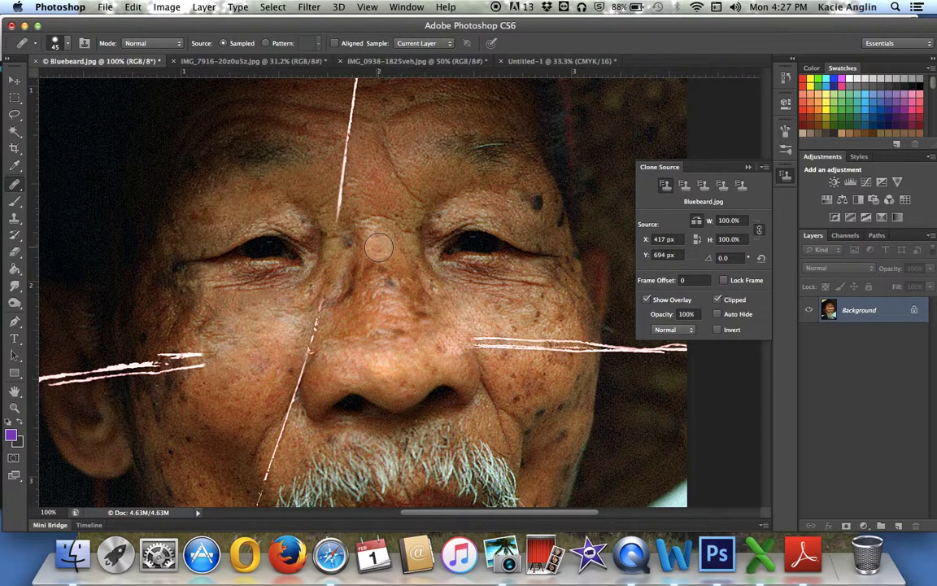
Step: Heal the vertical scratch down the forehead to between the brows, blending its upper part with sampled forehead skin
scroll(390, 260, up, 5)
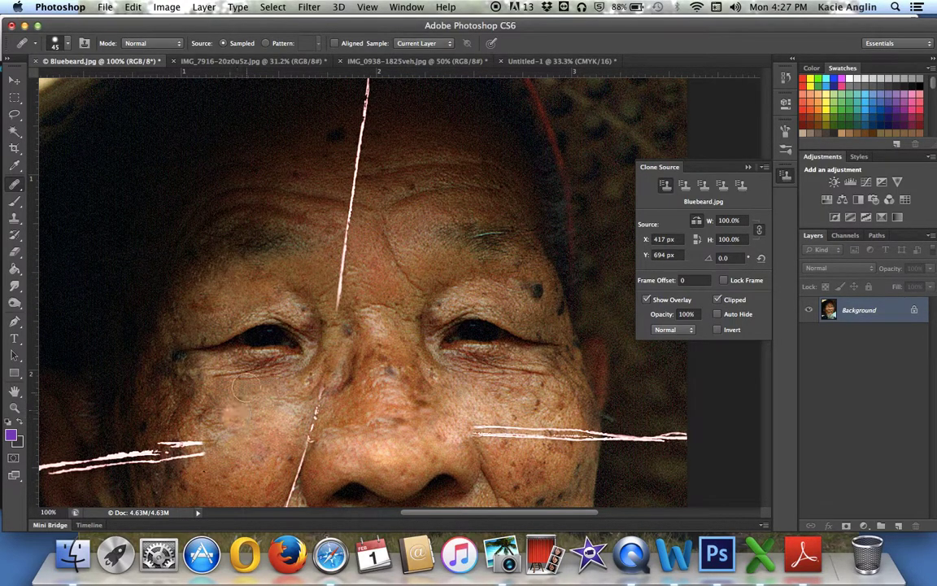
drag(355, 136, 338, 257)
key(super+z)
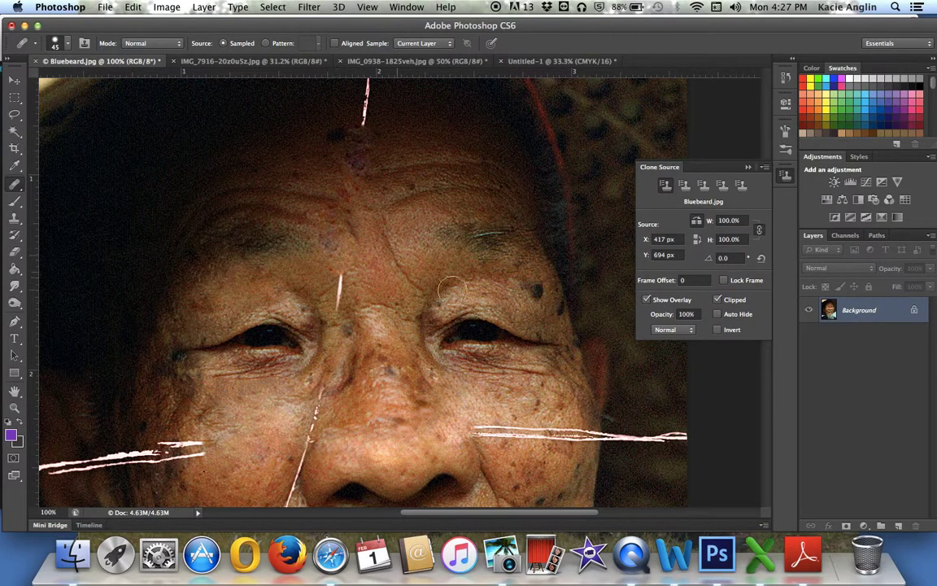
drag(348, 260, 336, 308)
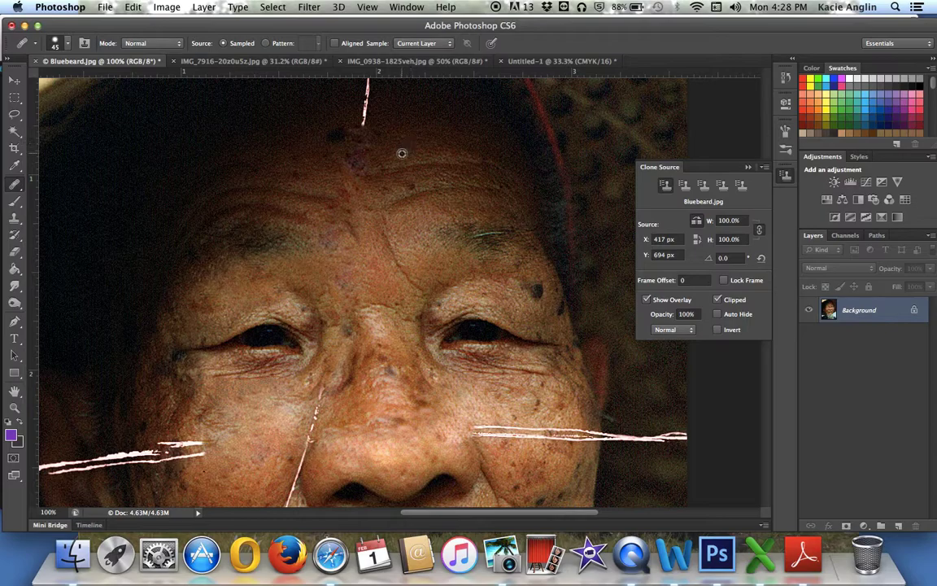
mouse_move(382, 156)
mouse_down()
mouse_move(352, 161)
mouse_move(385, 180)
mouse_move(351, 197)
mouse_move(333, 179)
mouse_move(318, 191)
mouse_move(287, 161)
mouse_move(363, 235)
mouse_move(326, 204)
mouse_move(381, 147)
mouse_move(415, 166)
mouse_move(407, 136)
mouse_move(362, 115)
mouse_move(368, 100)
mouse_up()
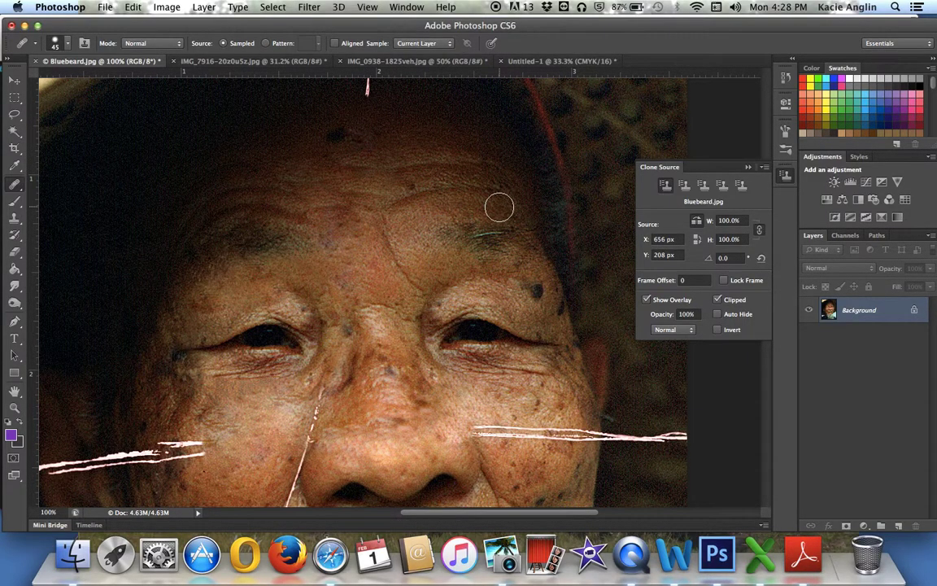